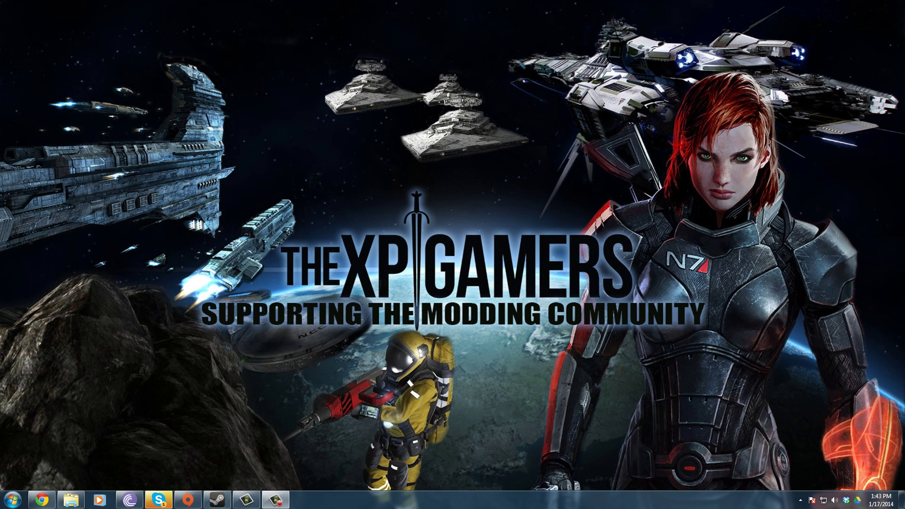
Return to the Mod Library forum and open Tutorial Videos and Guides under Mods
{"action": "left_click", "coordinate": [41, 500]}
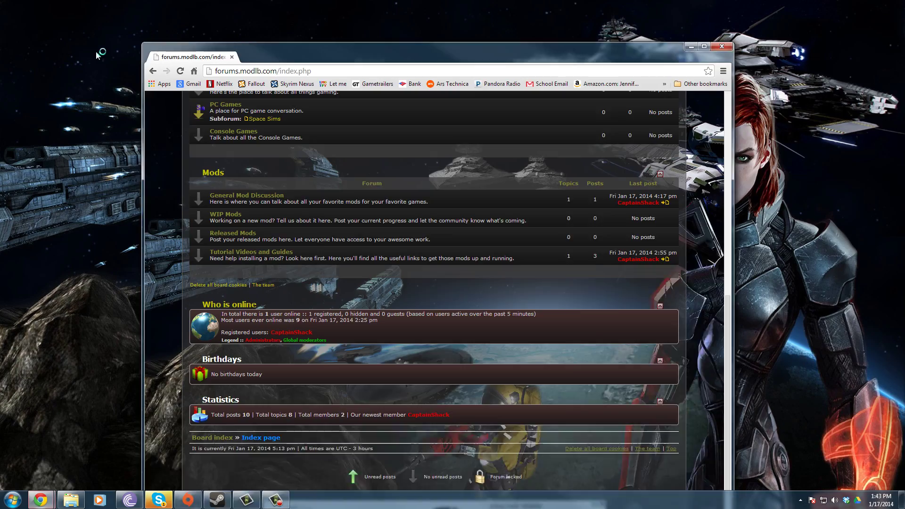
{"action": "scroll", "coordinate": [323, 226], "scroll_direction": "up", "scroll_amount": 10}
{"action": "scroll", "coordinate": [323, 225], "scroll_direction": "up", "scroll_amount": 3}
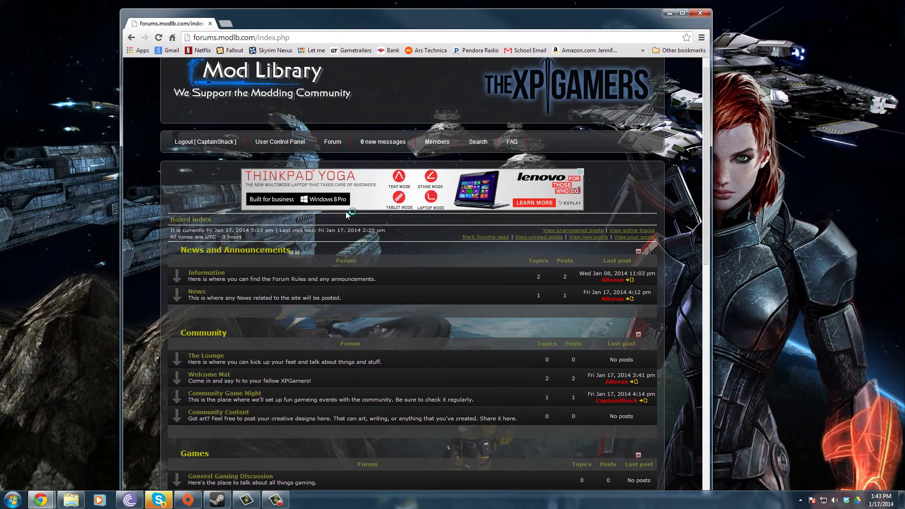
{"action": "scroll", "coordinate": [499, 237], "scroll_direction": "down", "scroll_amount": 6}
{"action": "scroll", "coordinate": [498, 238], "scroll_direction": "down", "scroll_amount": 1}
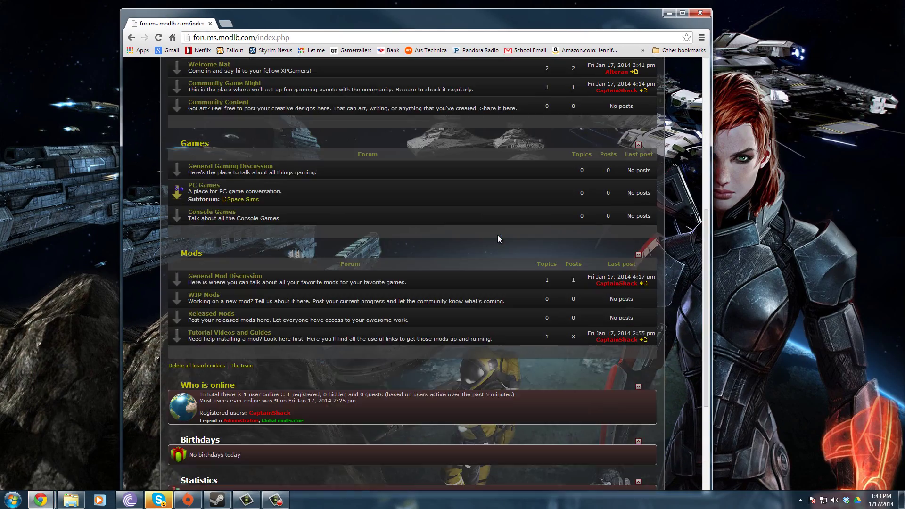
{"action": "left_click", "coordinate": [224, 334]}
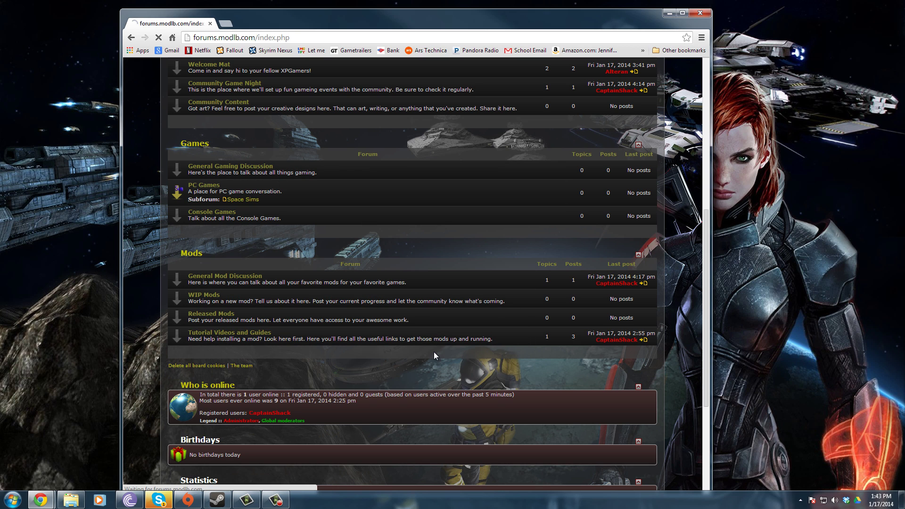
Open the Terran Conflict and Albion Prelude Guide topic and scroll toward its Recommend Mod List
{"action": "scroll", "coordinate": [467, 353], "scroll_direction": "down", "scroll_amount": 2}
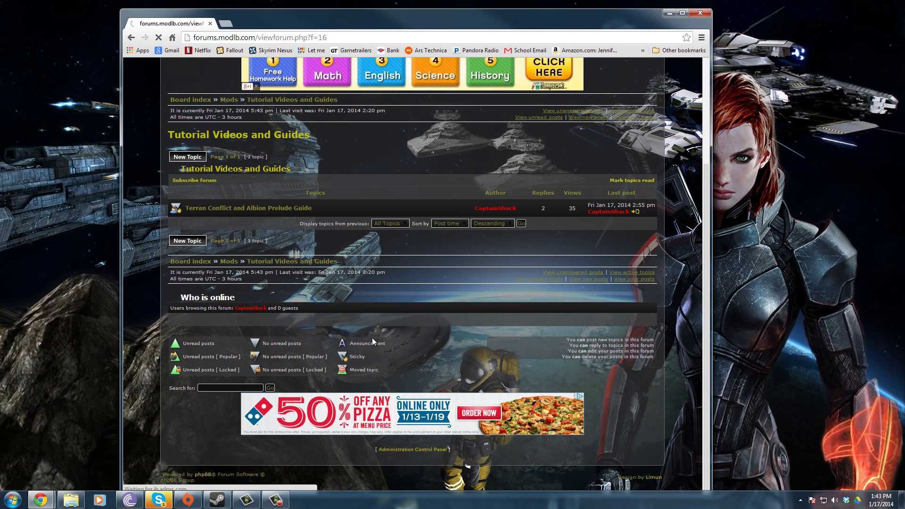
{"action": "left_click", "coordinate": [219, 208]}
{"action": "scroll", "coordinate": [564, 245], "scroll_direction": "down", "scroll_amount": 3}
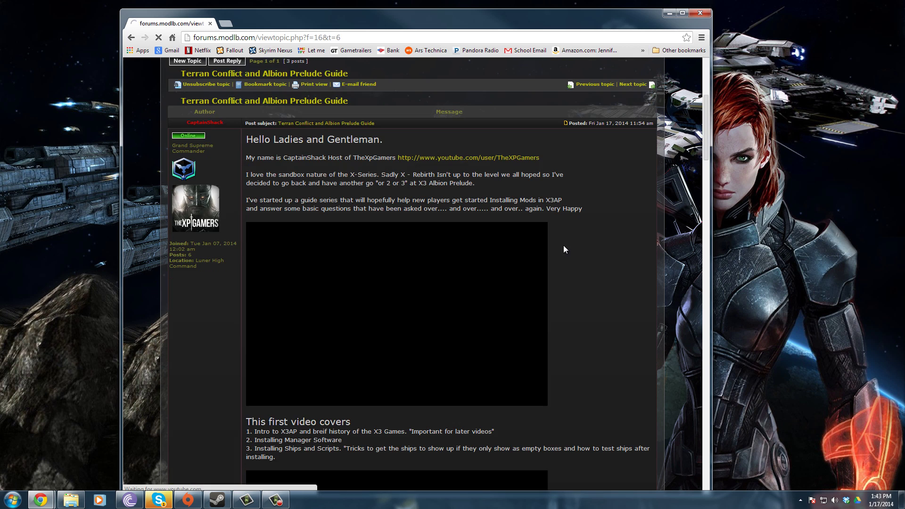
{"action": "scroll", "coordinate": [603, 243], "scroll_direction": "down", "scroll_amount": 10}
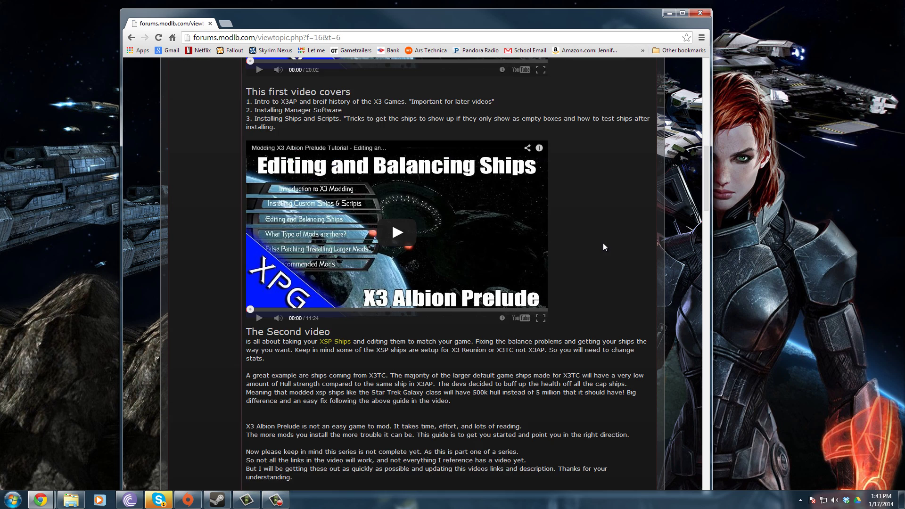
{"action": "scroll", "coordinate": [604, 243], "scroll_direction": "down", "scroll_amount": 15}
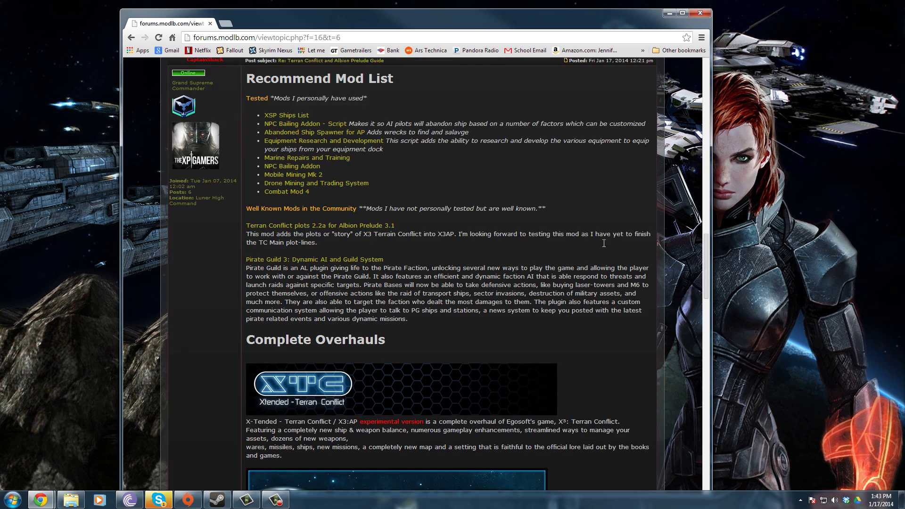
{"action": "scroll", "coordinate": [604, 244], "scroll_direction": "up", "scroll_amount": 1}
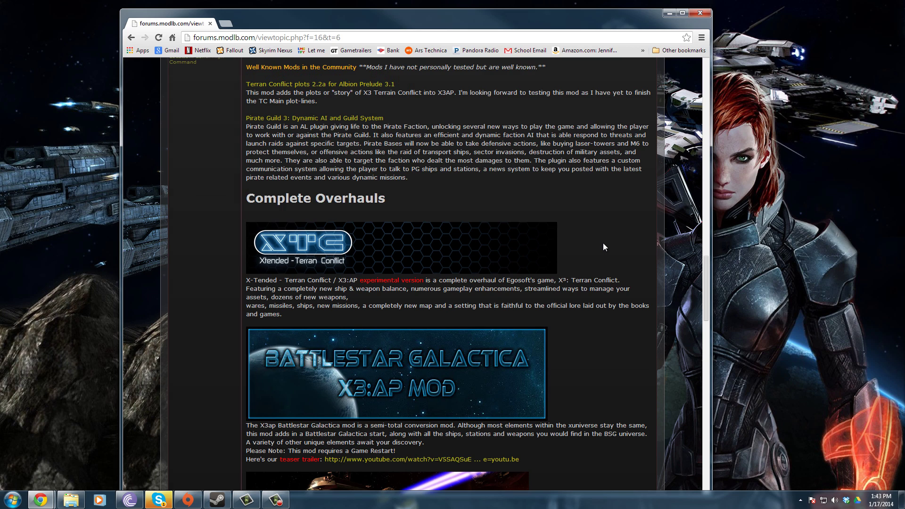
{"action": "scroll", "coordinate": [603, 246], "scroll_direction": "up", "scroll_amount": 1}
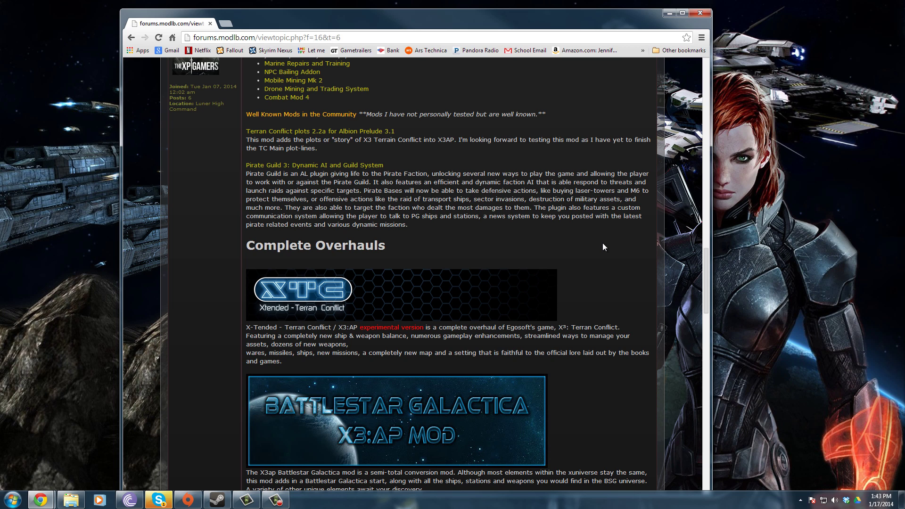
{"action": "scroll", "coordinate": [587, 228], "scroll_direction": "down", "scroll_amount": 1}
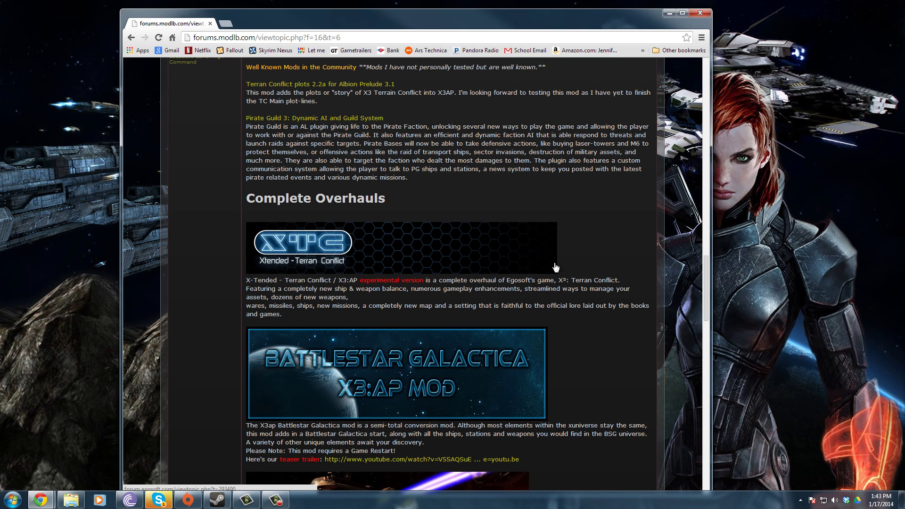
{"action": "scroll", "coordinate": [556, 266], "scroll_direction": "down", "scroll_amount": 1}
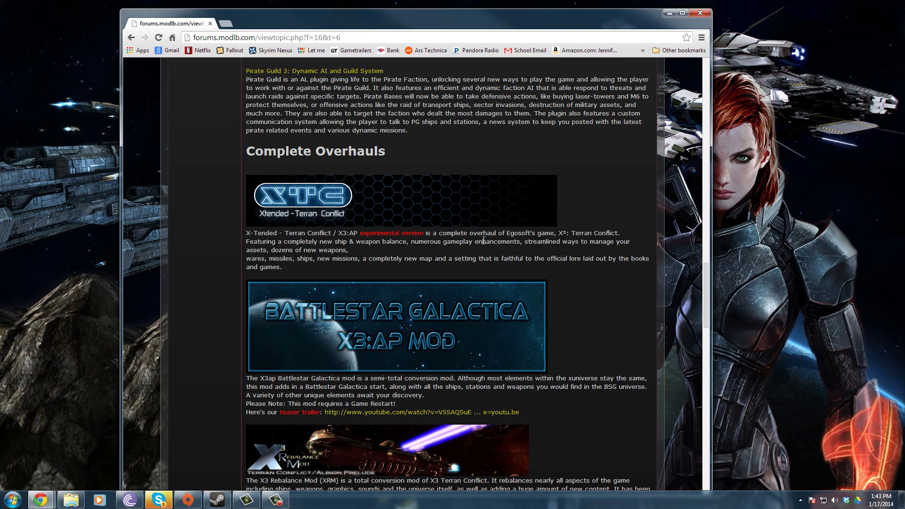
{"action": "scroll", "coordinate": [483, 240], "scroll_direction": "down", "scroll_amount": 3}
{"action": "scroll", "coordinate": [499, 245], "scroll_direction": "up", "scroll_amount": 2}
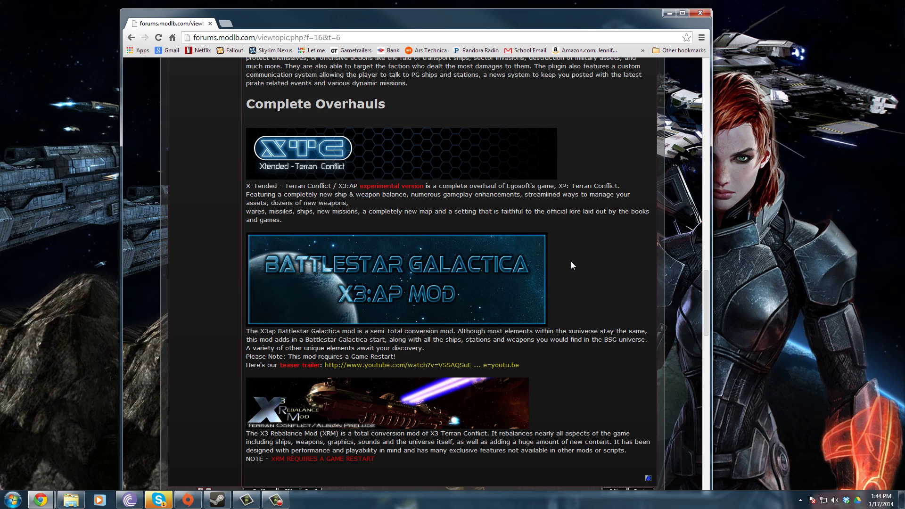
{"action": "scroll", "coordinate": [320, 406], "scroll_direction": "down", "scroll_amount": 1}
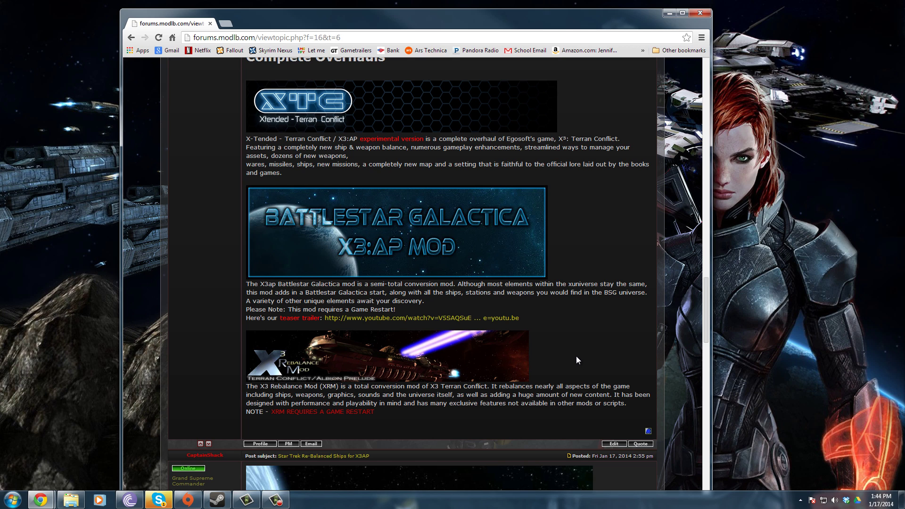
{"action": "scroll", "coordinate": [576, 357], "scroll_direction": "up", "scroll_amount": 1}
{"action": "scroll", "coordinate": [577, 357], "scroll_direction": "down", "scroll_amount": 1}
{"action": "scroll", "coordinate": [547, 293], "scroll_direction": "up", "scroll_amount": 2}
{"action": "scroll", "coordinate": [547, 294], "scroll_direction": "down", "scroll_amount": 2}
{"action": "scroll", "coordinate": [620, 289], "scroll_direction": "up", "scroll_amount": 7}
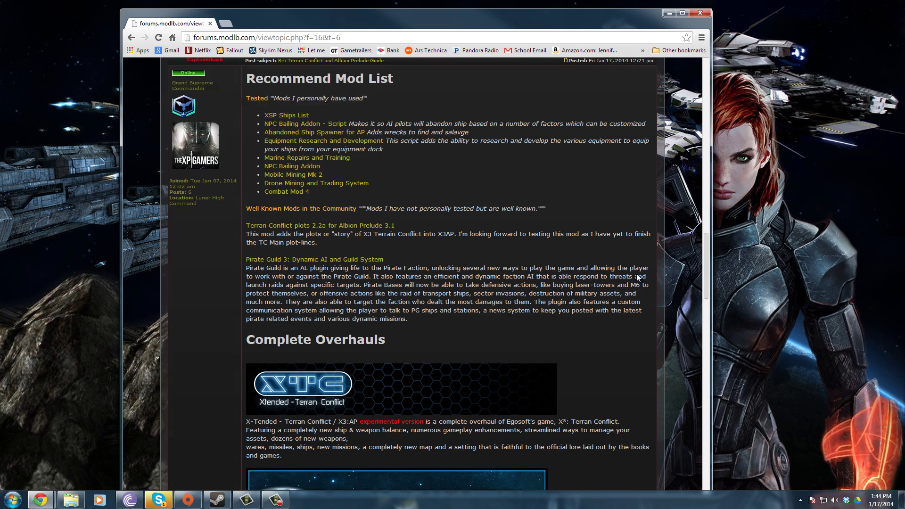
{"action": "scroll", "coordinate": [636, 273], "scroll_direction": "down", "scroll_amount": 2}
{"action": "scroll", "coordinate": [635, 278], "scroll_direction": "down", "scroll_amount": 4}
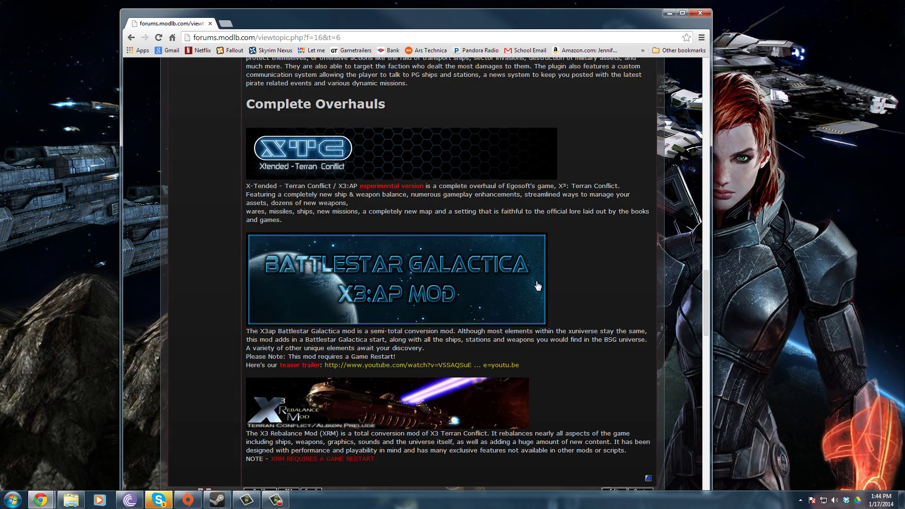
{"action": "scroll", "coordinate": [600, 284], "scroll_direction": "down", "scroll_amount": 1}
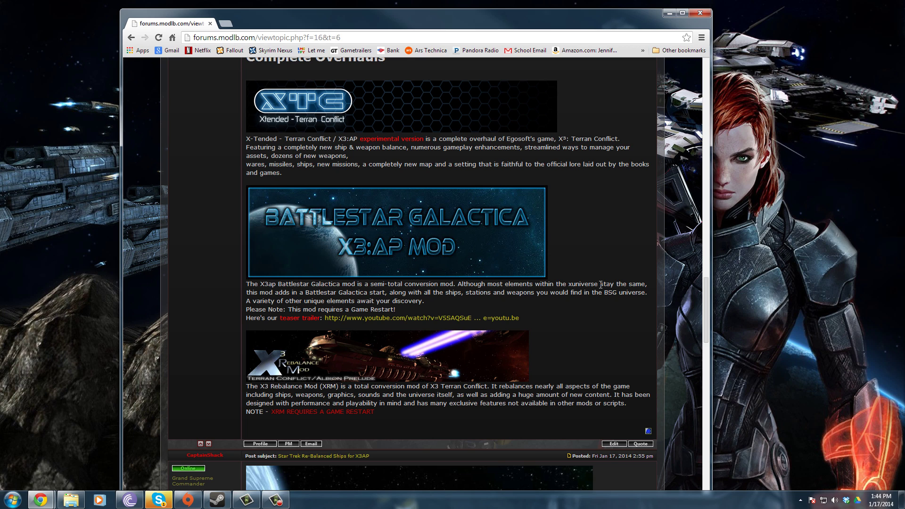
{"action": "scroll", "coordinate": [601, 284], "scroll_direction": "up", "scroll_amount": 1}
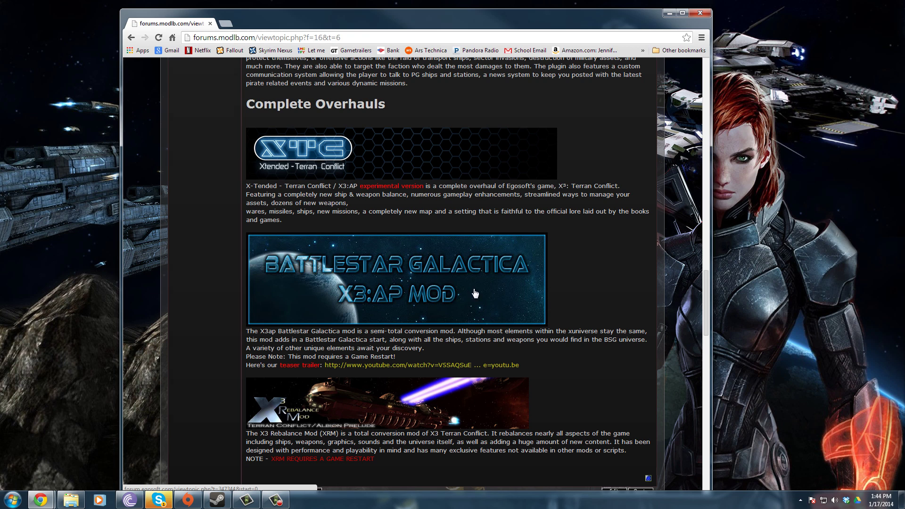
{"action": "scroll", "coordinate": [483, 308], "scroll_direction": "down", "scroll_amount": 1}
{"action": "scroll", "coordinate": [479, 302], "scroll_direction": "up", "scroll_amount": 3}
{"action": "scroll", "coordinate": [475, 293], "scroll_direction": "down", "scroll_amount": 2}
{"action": "scroll", "coordinate": [586, 280], "scroll_direction": "up", "scroll_amount": 1}
{"action": "scroll", "coordinate": [593, 279], "scroll_direction": "down", "scroll_amount": 4}
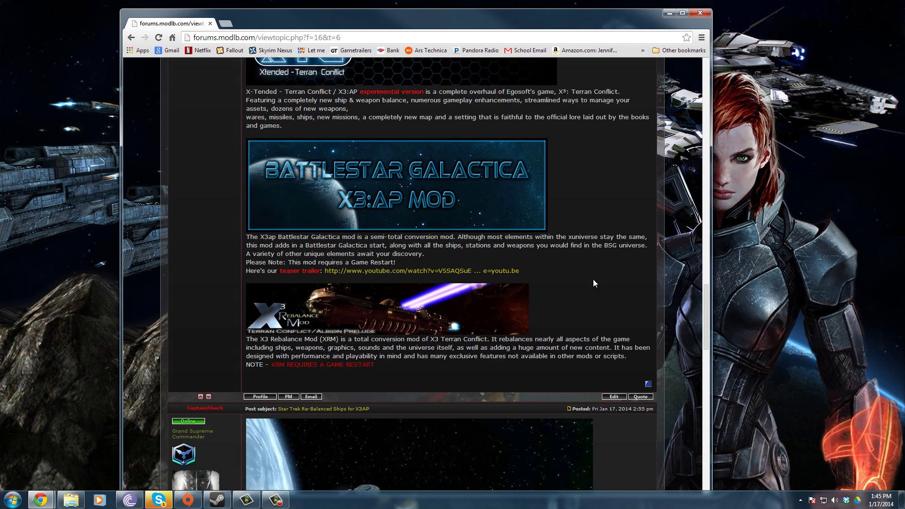
{"action": "scroll", "coordinate": [589, 254], "scroll_direction": "up", "scroll_amount": 1}
{"action": "scroll", "coordinate": [585, 232], "scroll_direction": "up", "scroll_amount": 7}
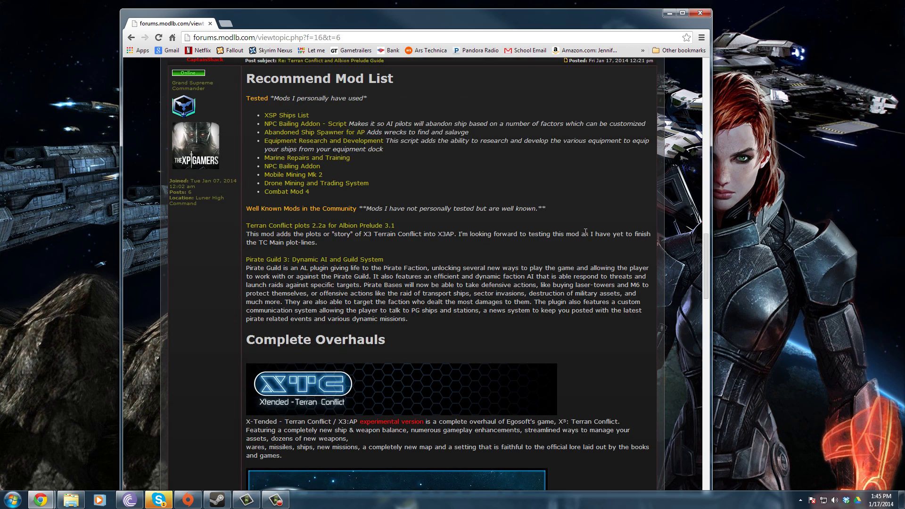
{"action": "scroll", "coordinate": [584, 232], "scroll_direction": "down", "scroll_amount": 3}
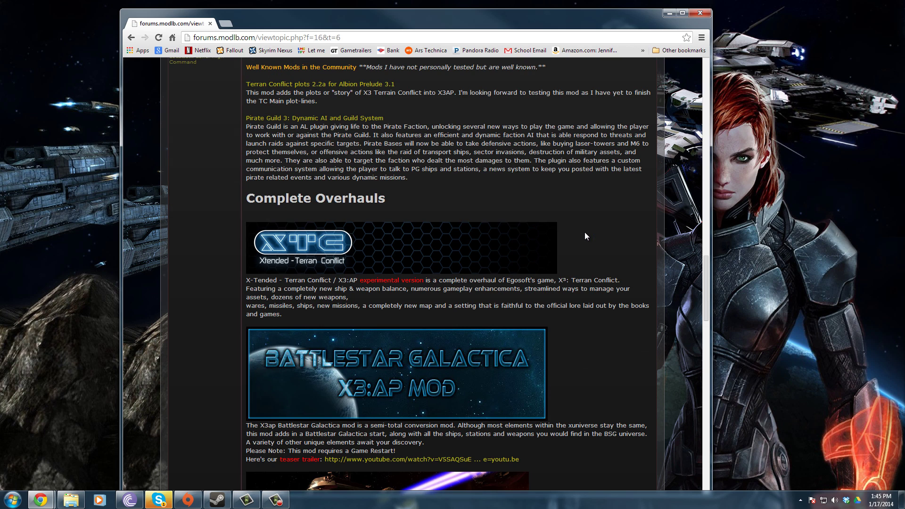
{"action": "scroll", "coordinate": [584, 232], "scroll_direction": "down", "scroll_amount": 11}
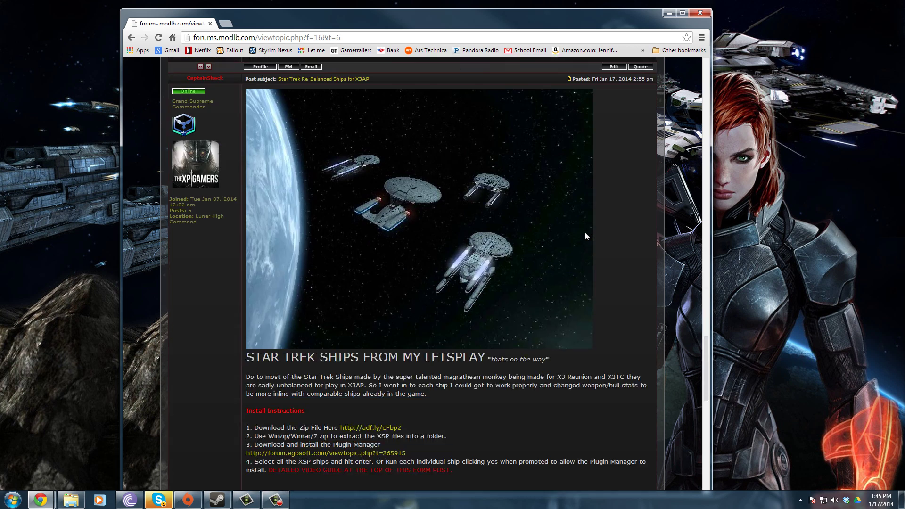
{"action": "scroll", "coordinate": [584, 232], "scroll_direction": "up", "scroll_amount": 2}
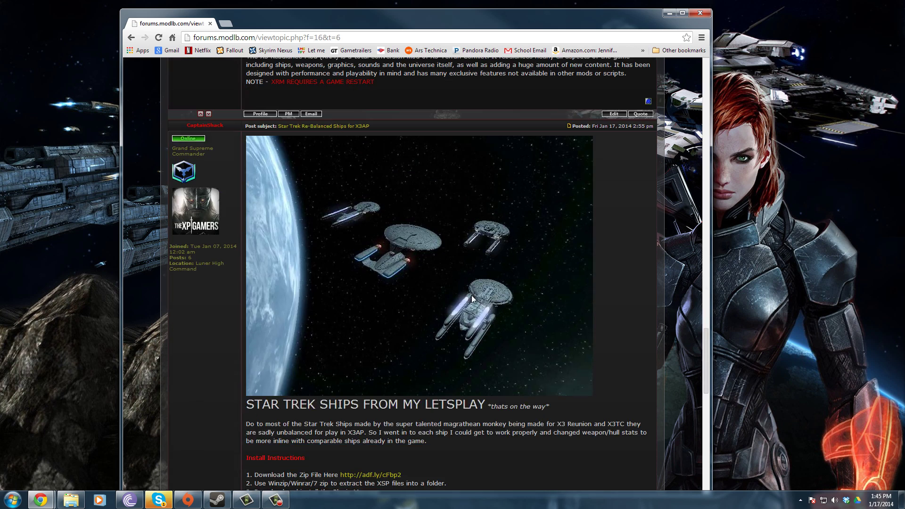
{"action": "scroll", "coordinate": [539, 292], "scroll_direction": "down", "scroll_amount": 3}
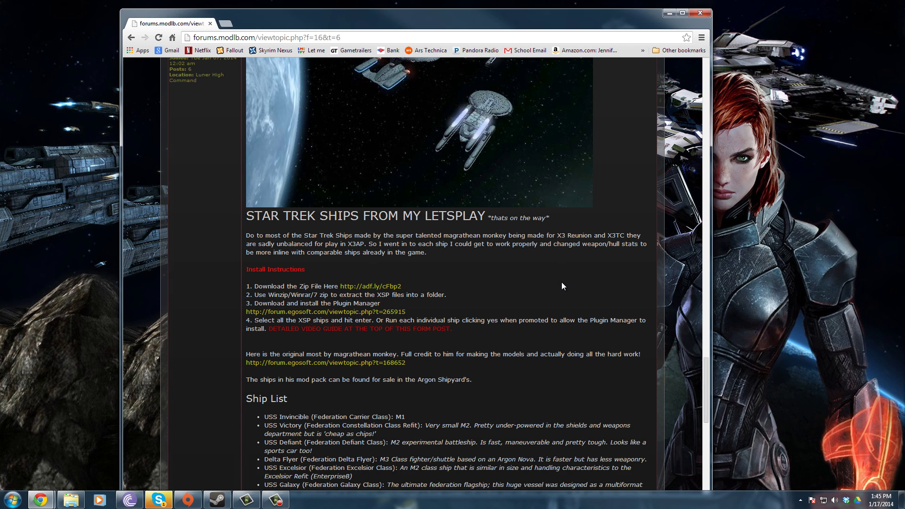
{"action": "scroll", "coordinate": [561, 282], "scroll_direction": "up", "scroll_amount": 1}
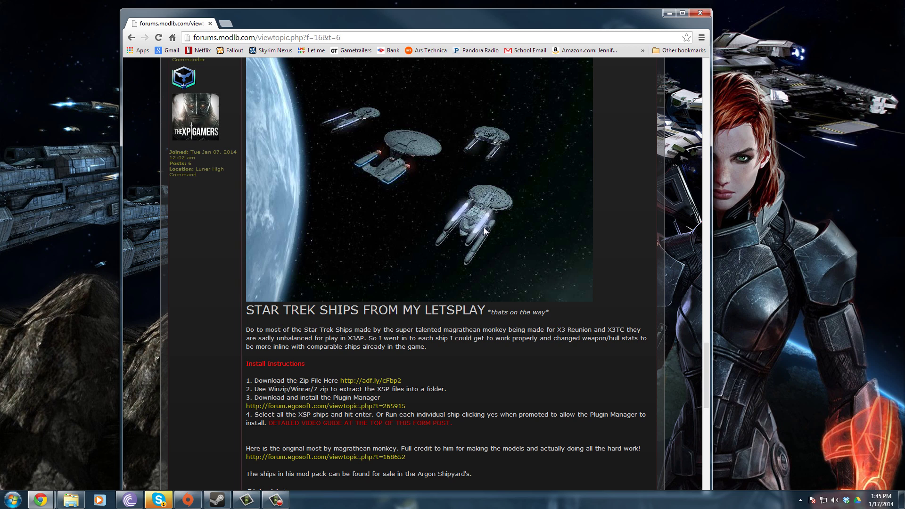
{"action": "scroll", "coordinate": [483, 227], "scroll_direction": "down", "scroll_amount": 4}
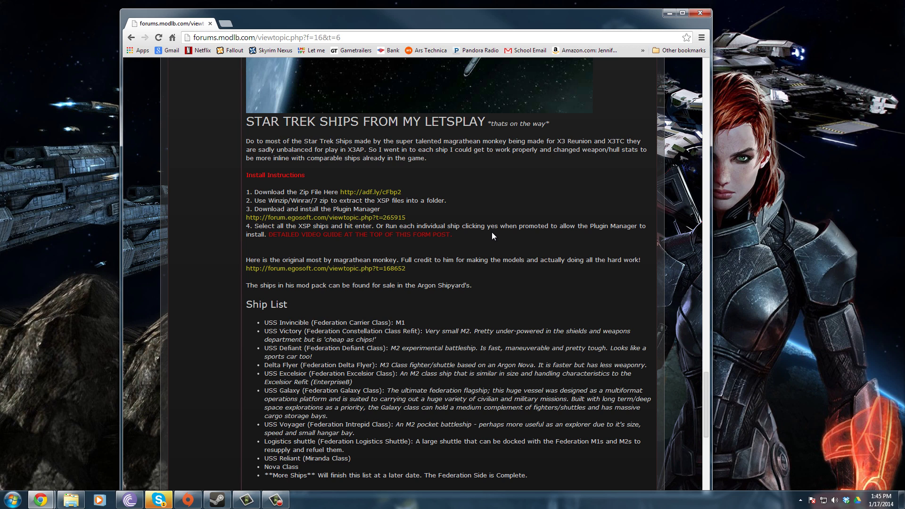
{"action": "scroll", "coordinate": [491, 231], "scroll_direction": "up", "scroll_amount": 5}
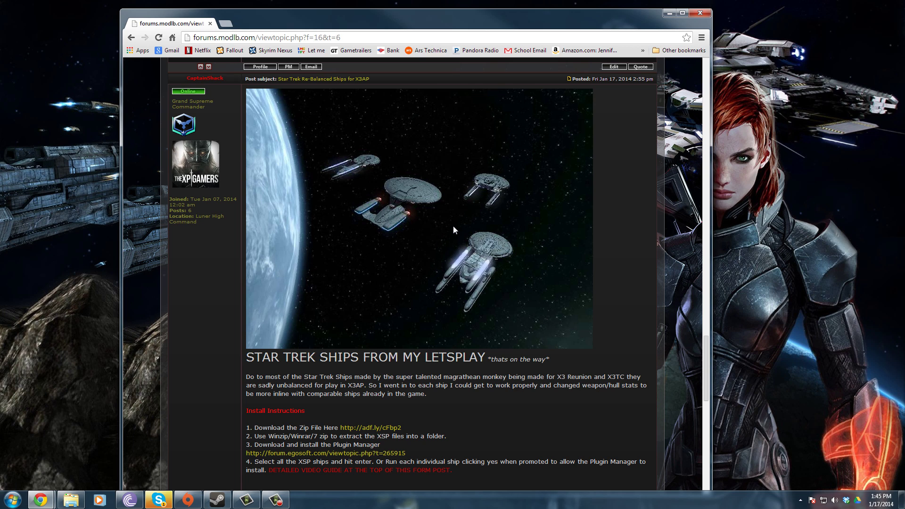
{"action": "scroll", "coordinate": [500, 218], "scroll_direction": "down", "scroll_amount": 1}
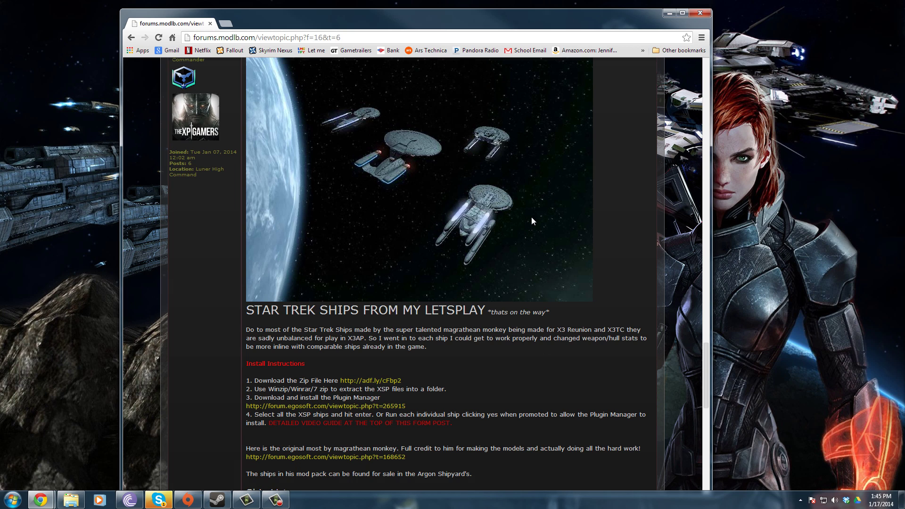
{"action": "scroll", "coordinate": [615, 212], "scroll_direction": "up", "scroll_amount": 1}
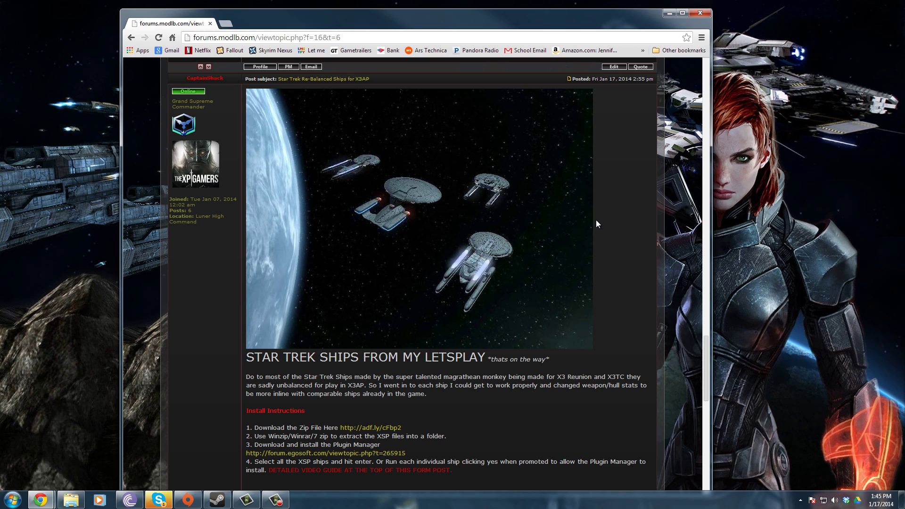
{"action": "scroll", "coordinate": [595, 220], "scroll_direction": "down", "scroll_amount": 3}
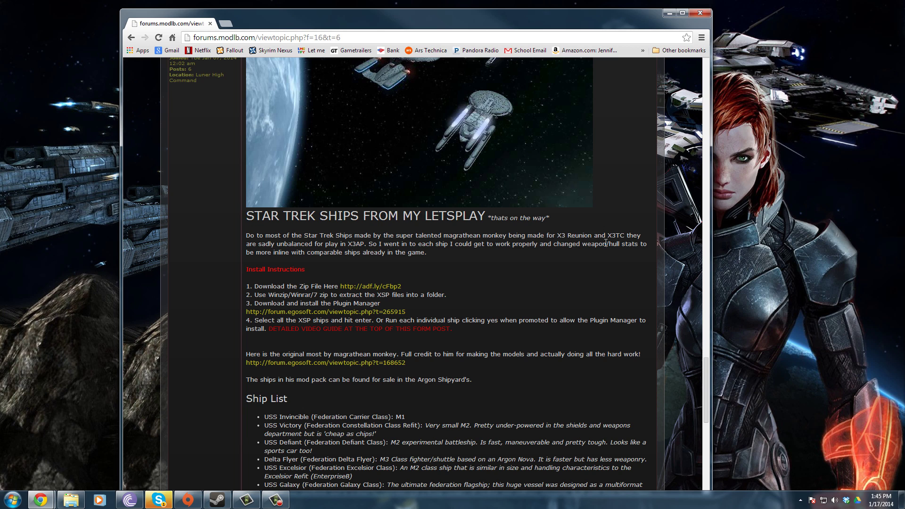
{"action": "scroll", "coordinate": [598, 236], "scroll_direction": "up", "scroll_amount": 1}
{"action": "scroll", "coordinate": [605, 250], "scroll_direction": "up", "scroll_amount": 1}
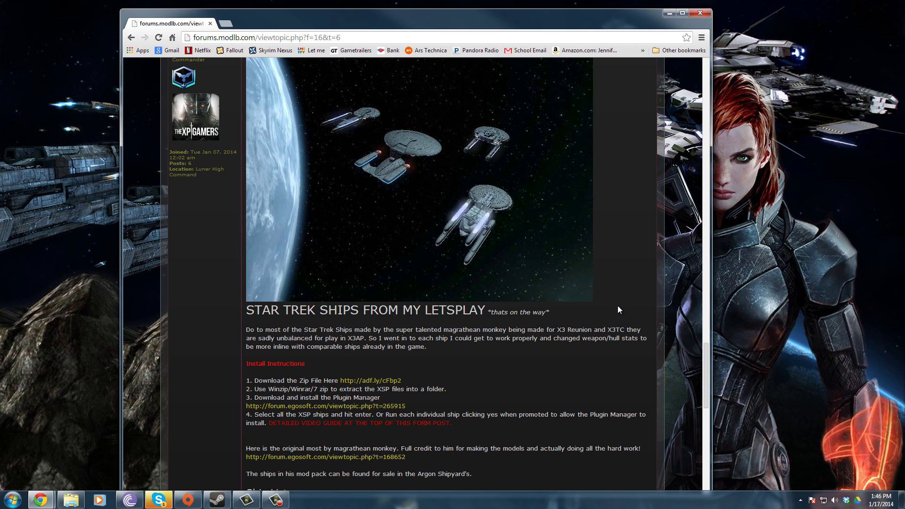
{"action": "scroll", "coordinate": [619, 306], "scroll_direction": "down", "scroll_amount": 3}
{"action": "scroll", "coordinate": [619, 306], "scroll_direction": "down", "scroll_amount": 1}
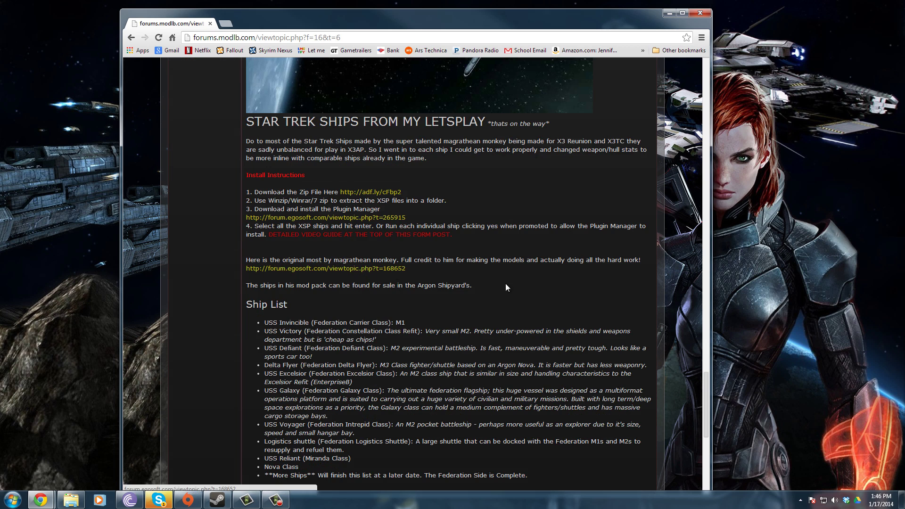
{"action": "scroll", "coordinate": [506, 283], "scroll_direction": "down", "scroll_amount": 1}
{"action": "scroll", "coordinate": [330, 245], "scroll_direction": "down", "scroll_amount": 4}
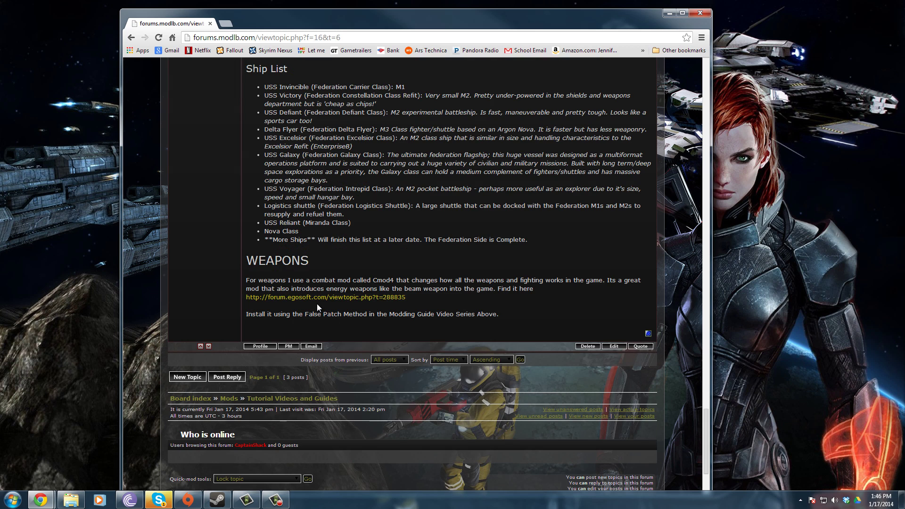
{"action": "scroll", "coordinate": [318, 305], "scroll_direction": "up", "scroll_amount": 4}
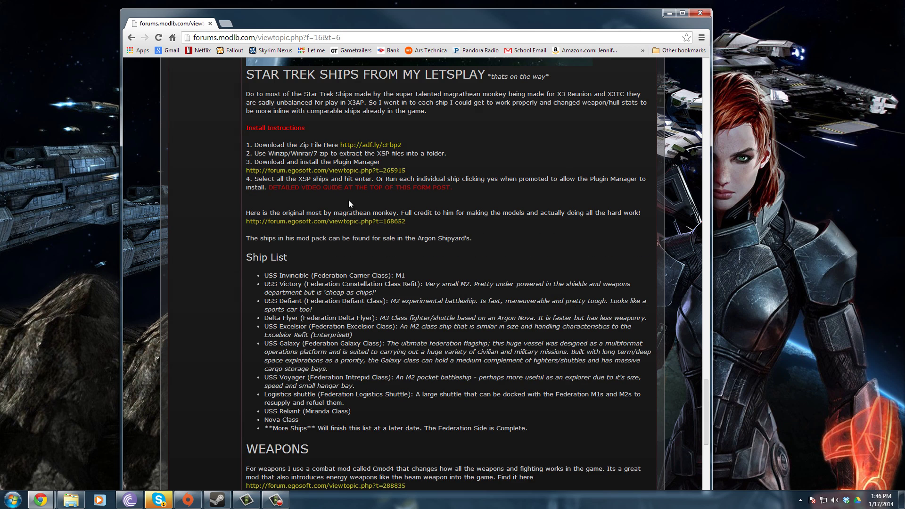
{"action": "scroll", "coordinate": [559, 239], "scroll_direction": "up", "scroll_amount": 7}
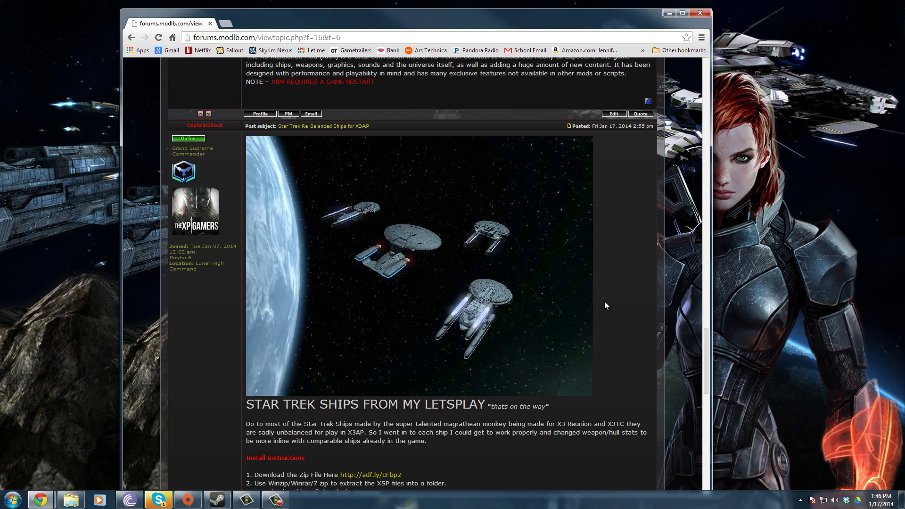
{"action": "scroll", "coordinate": [606, 305], "scroll_direction": "up", "scroll_amount": 10}
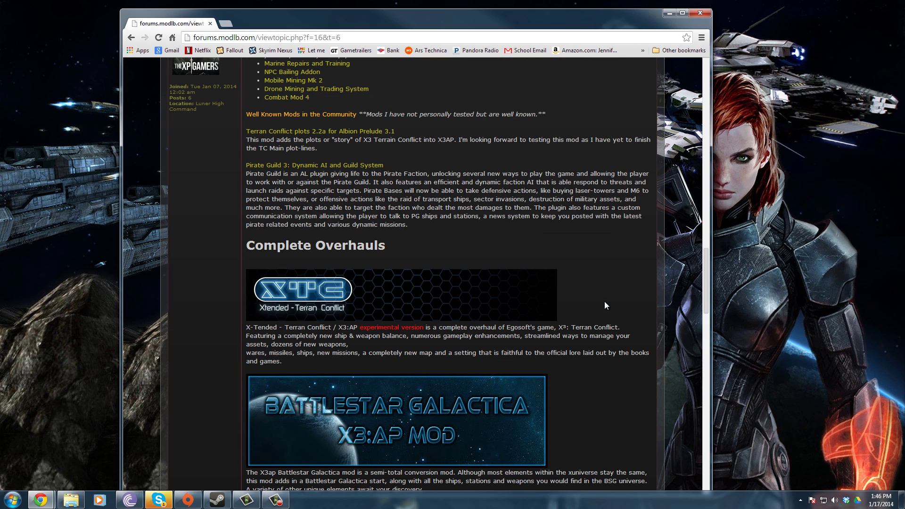
Scroll to the Recommend Mod List and select the Combat Mod 4 link
{"action": "scroll", "coordinate": [605, 306], "scroll_direction": "down", "scroll_amount": 3}
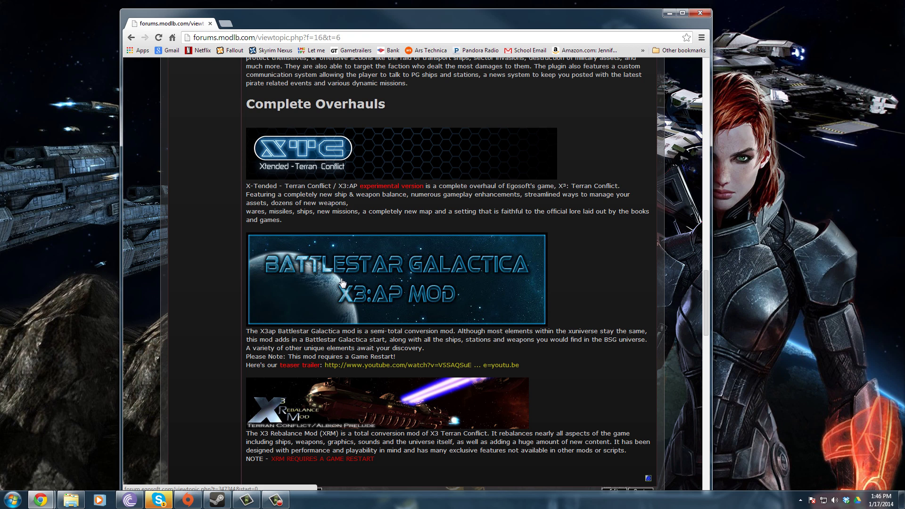
{"action": "scroll", "coordinate": [426, 306], "scroll_direction": "down", "scroll_amount": 1}
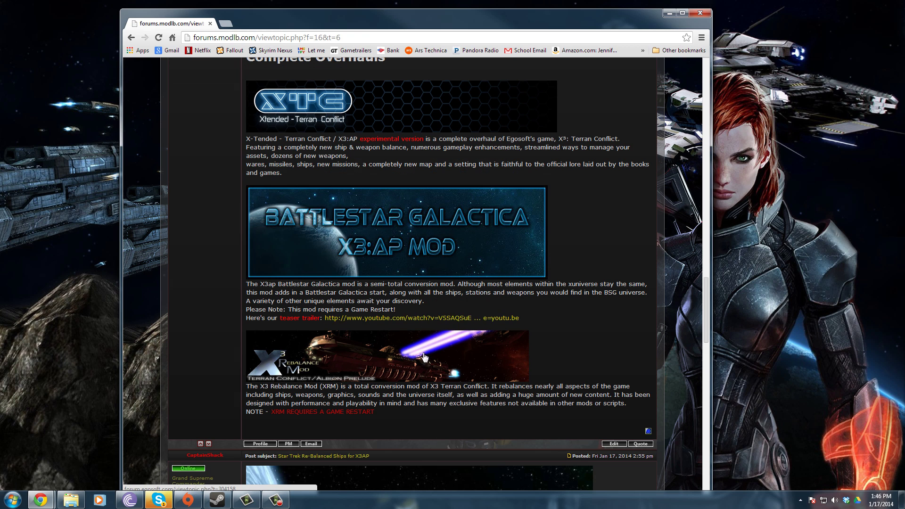
{"action": "scroll", "coordinate": [476, 358], "scroll_direction": "up", "scroll_amount": 2}
{"action": "scroll", "coordinate": [526, 357], "scroll_direction": "up", "scroll_amount": 5}
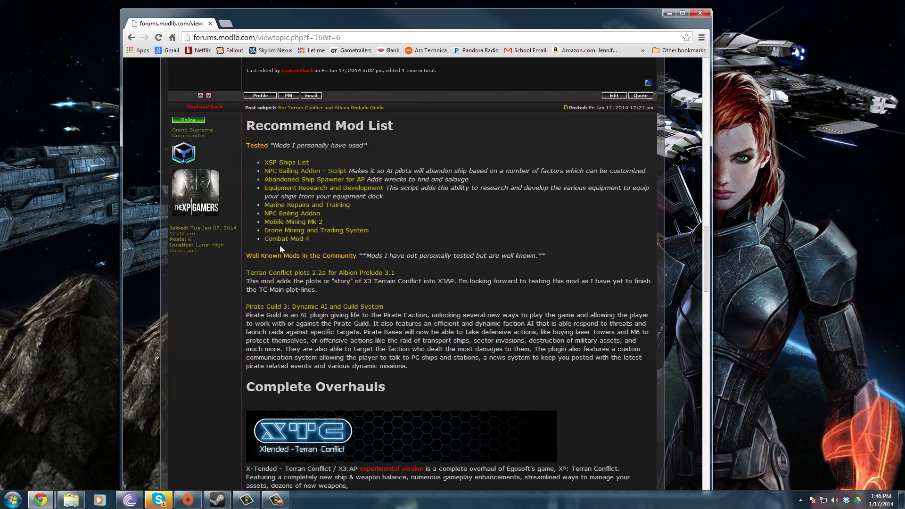
{"action": "left_click", "coordinate": [292, 240]}
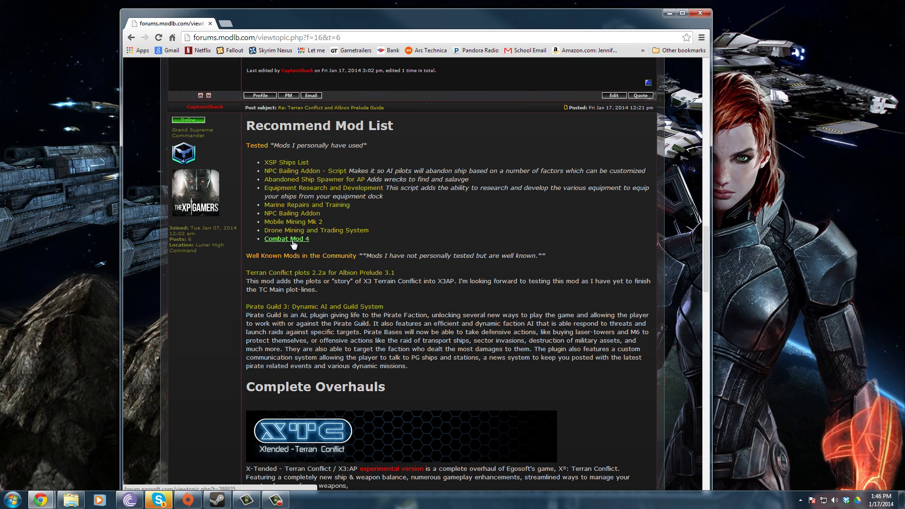
Review where the Tested list ends with Combat Mod 4, before the Well Known Mods section
{"action": "scroll", "coordinate": [293, 243], "scroll_direction": "down", "scroll_amount": 4}
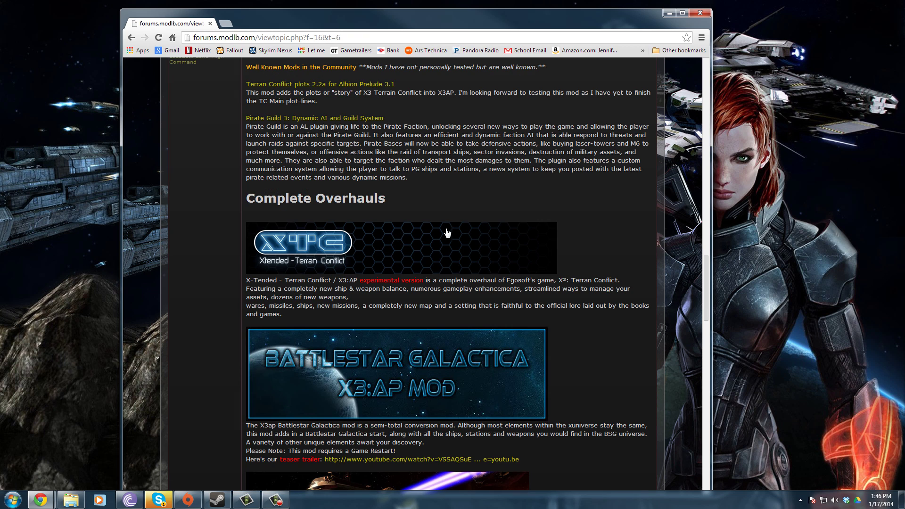
{"action": "scroll", "coordinate": [380, 273], "scroll_direction": "up", "scroll_amount": 4}
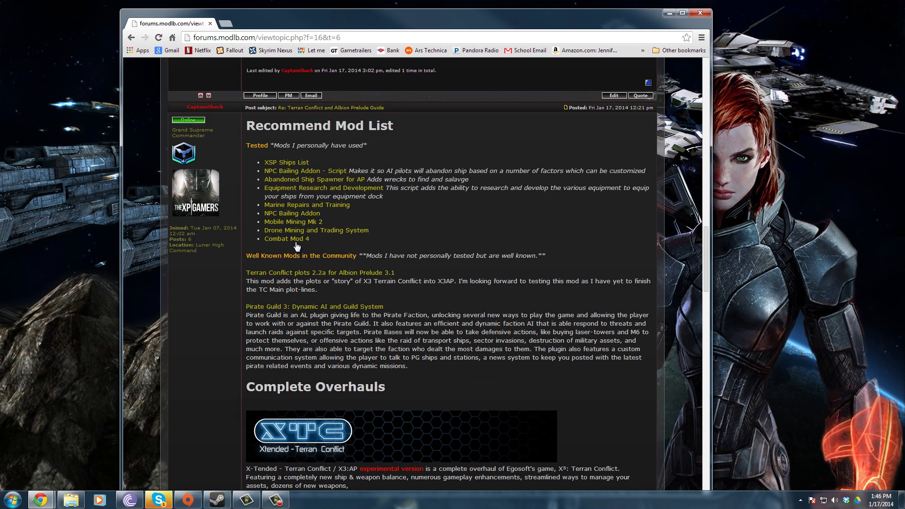
{"action": "scroll", "coordinate": [377, 233], "scroll_direction": "down", "scroll_amount": 1}
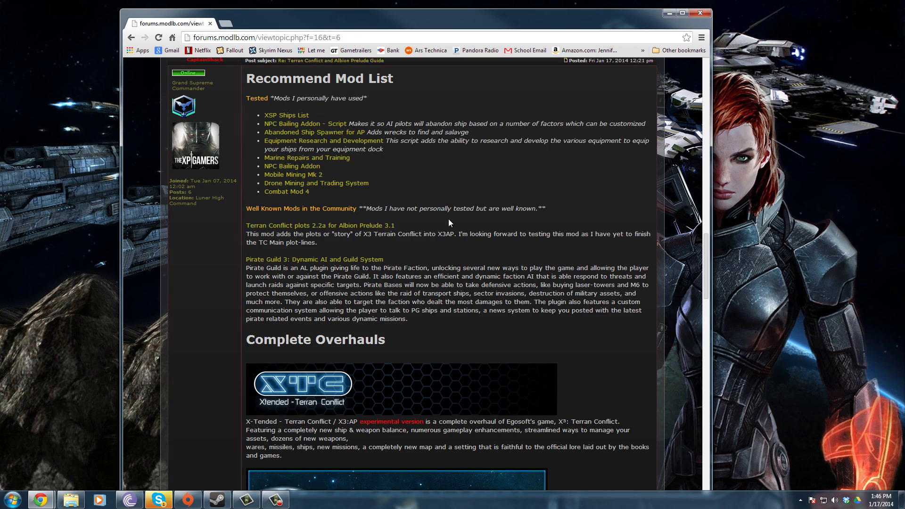
{"action": "scroll", "coordinate": [530, 226], "scroll_direction": "down", "scroll_amount": 2}
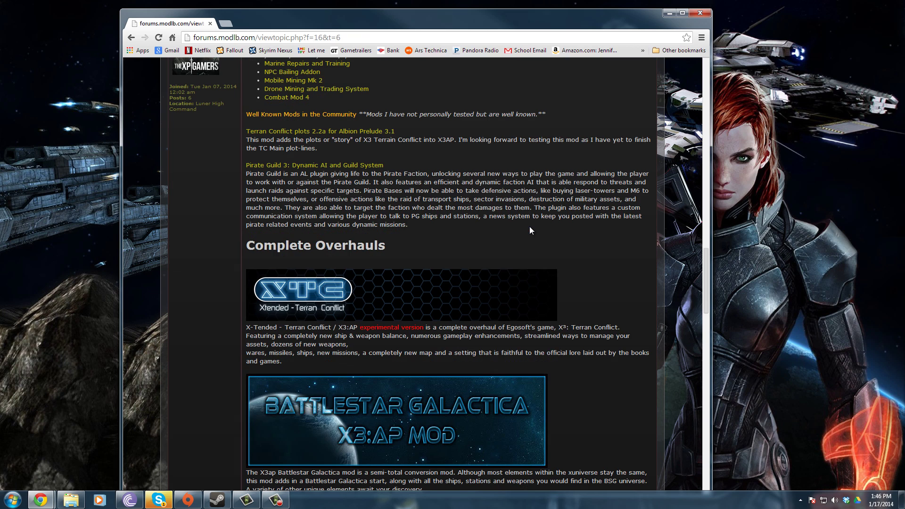
{"action": "scroll", "coordinate": [530, 228], "scroll_direction": "up", "scroll_amount": 2}
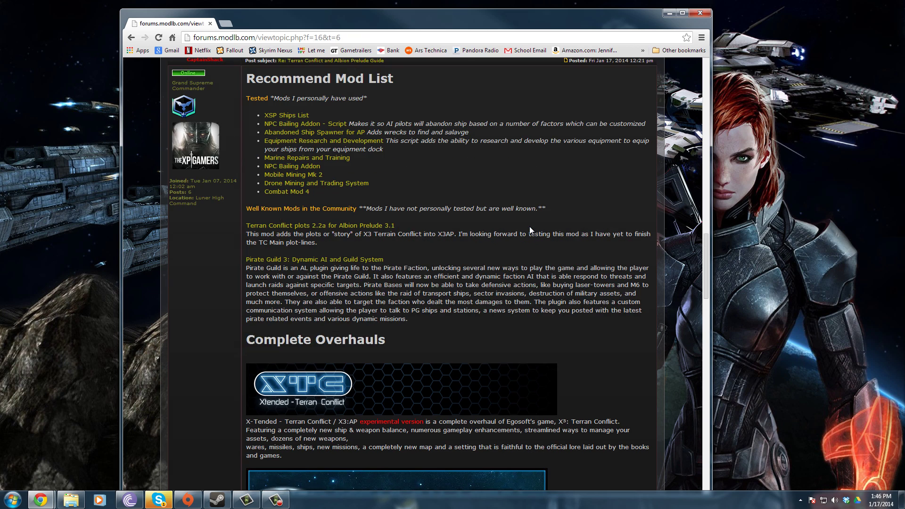
{"action": "scroll", "coordinate": [530, 229], "scroll_direction": "down", "scroll_amount": 2}
{"action": "scroll", "coordinate": [530, 229], "scroll_direction": "up", "scroll_amount": 2}
{"action": "scroll", "coordinate": [530, 231], "scroll_direction": "down", "scroll_amount": 10}
{"action": "scroll", "coordinate": [530, 227], "scroll_direction": "down", "scroll_amount": 2}
{"action": "scroll", "coordinate": [530, 227], "scroll_direction": "up", "scroll_amount": 9}
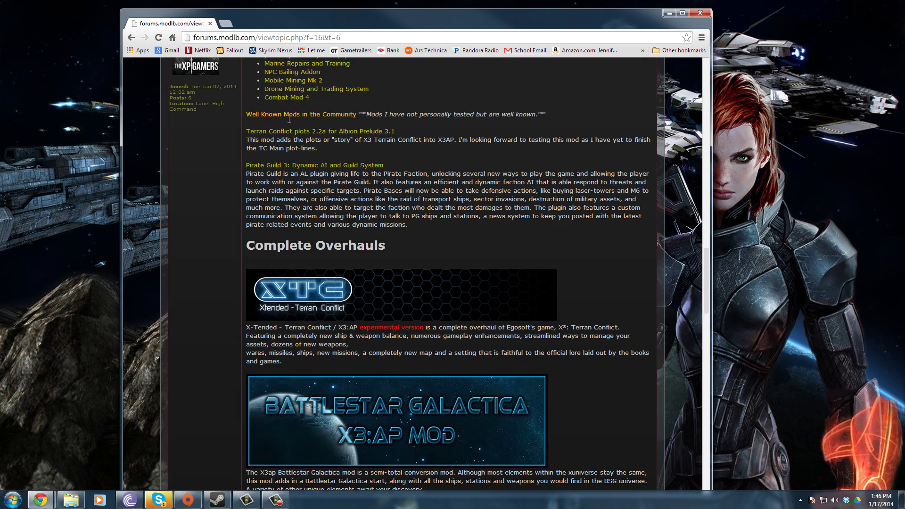
Open the Combat Mod 4 link in a new tab and switch to the Egosoft thread
{"action": "right_click", "coordinate": [295, 100]}
{"action": "left_click", "coordinate": [325, 104]}
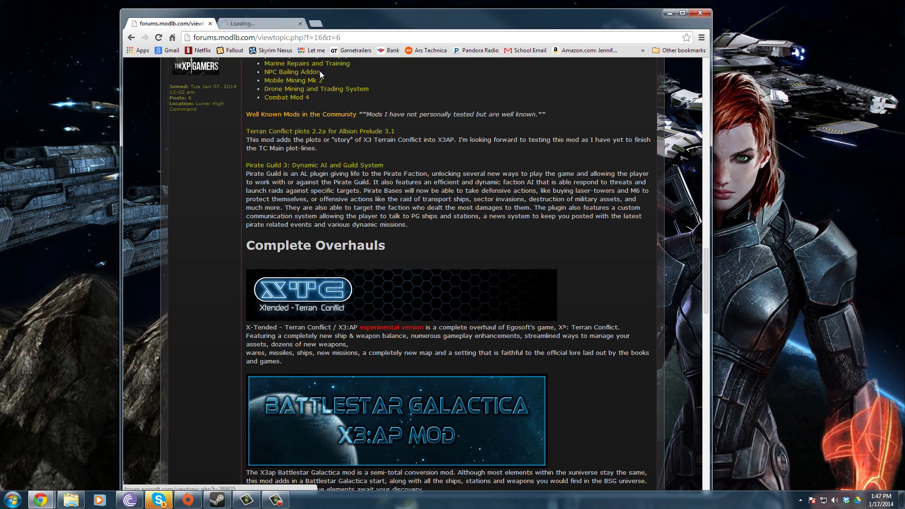
{"action": "scroll", "coordinate": [456, 151], "scroll_direction": "up", "scroll_amount": 2}
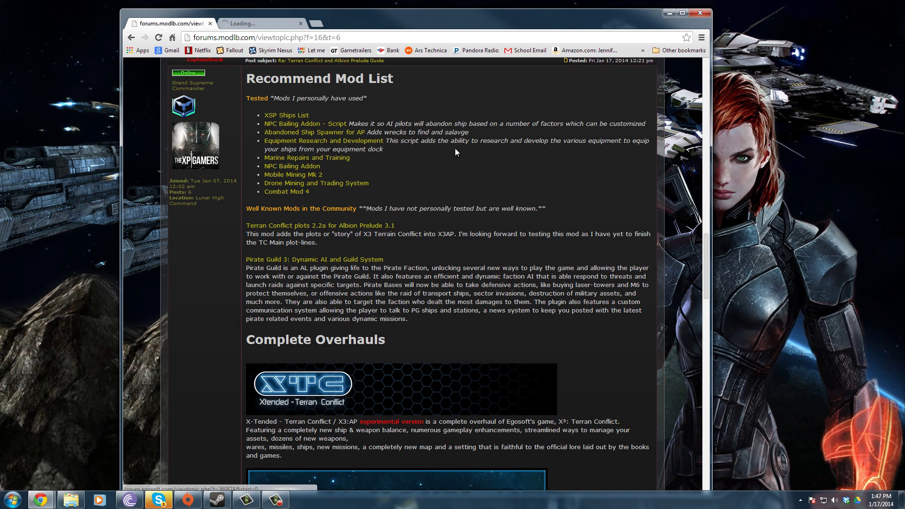
{"action": "left_click", "coordinate": [264, 22]}
Scroll the Combat Mod 4 thread down to its installation instructions
{"action": "scroll", "coordinate": [409, 206], "scroll_direction": "down", "scroll_amount": 2}
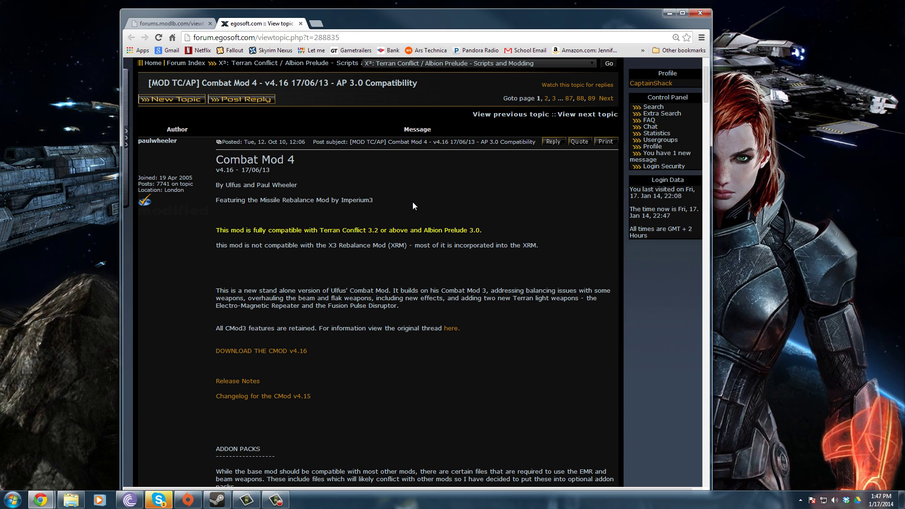
{"action": "scroll", "coordinate": [247, 155], "scroll_direction": "down", "scroll_amount": 10}
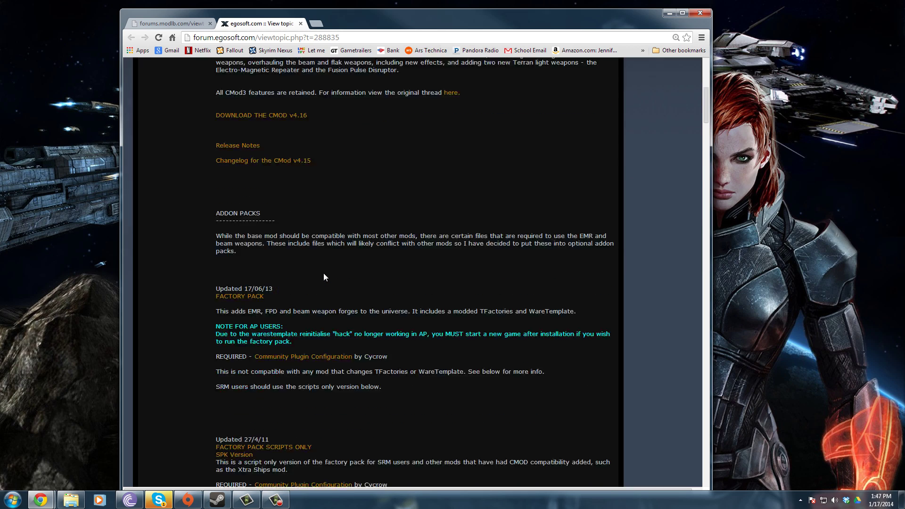
{"action": "scroll", "coordinate": [300, 302], "scroll_direction": "down", "scroll_amount": 8}
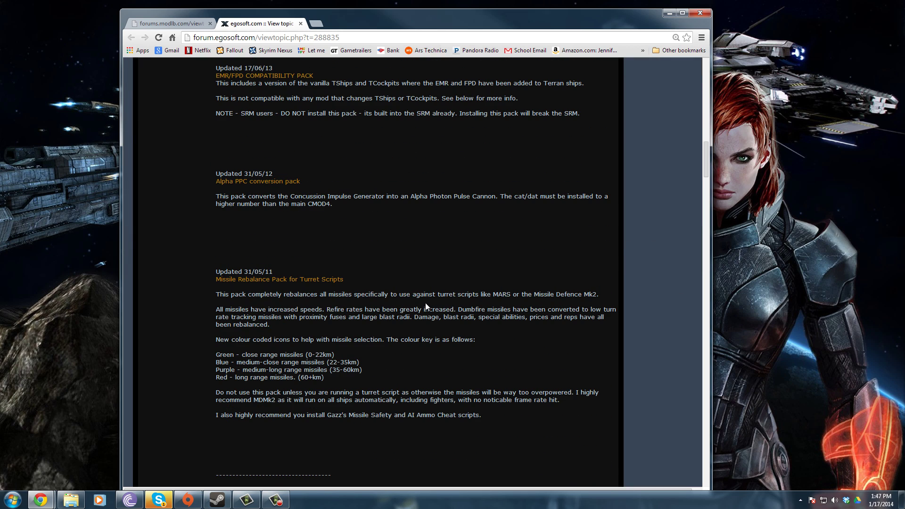
{"action": "scroll", "coordinate": [425, 302], "scroll_direction": "down", "scroll_amount": 9}
{"action": "scroll", "coordinate": [425, 304], "scroll_direction": "down", "scroll_amount": 5}
{"action": "triple_click", "coordinate": [215, 94]}
{"action": "left_click", "coordinate": [275, 128]}
Highlight the Terran Conflict and Albion Prelude installation headings, then move the window right and shorten it
{"action": "left_click_drag", "start_coordinate": [216, 117], "coordinate": [284, 117]}
{"action": "scroll", "coordinate": [360, 294], "scroll_direction": "down", "scroll_amount": 1}
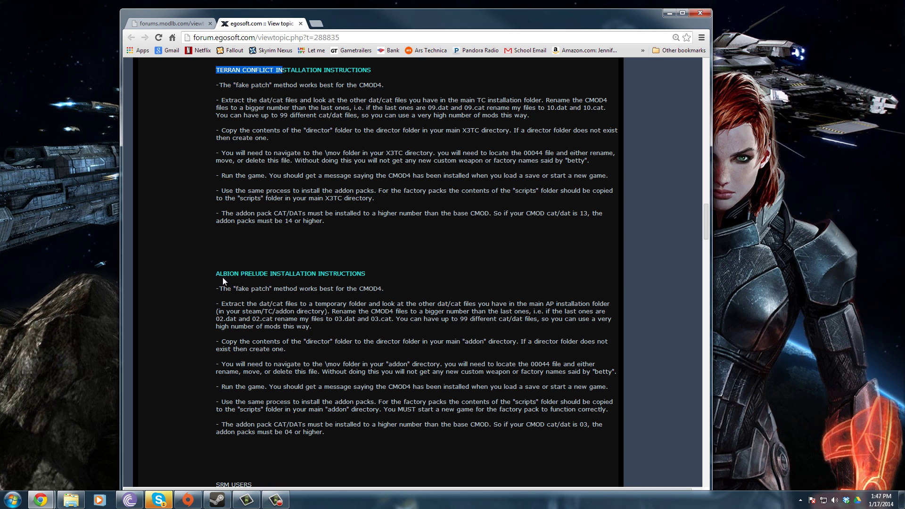
{"action": "left_click_drag", "start_coordinate": [217, 277], "coordinate": [273, 278]}
{"action": "left_click", "coordinate": [401, 276]}
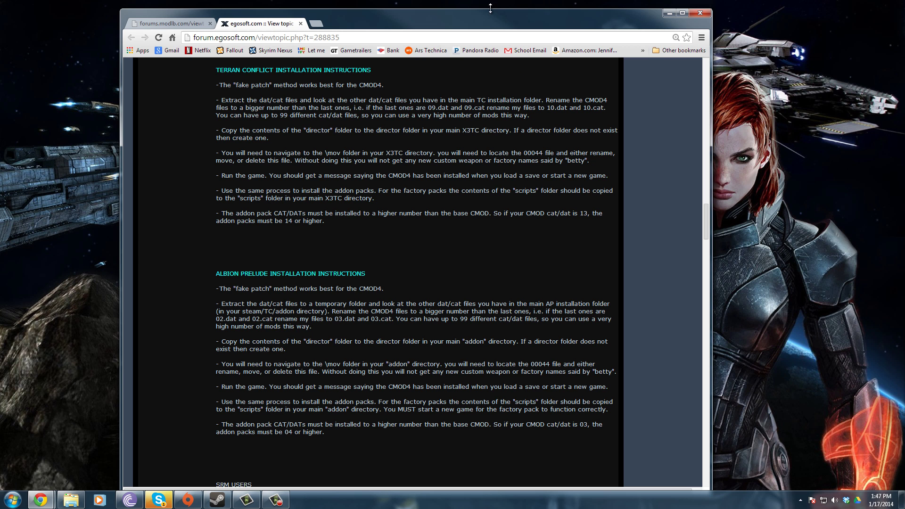
{"action": "left_click_drag", "start_coordinate": [497, 15], "coordinate": [661, 23]}
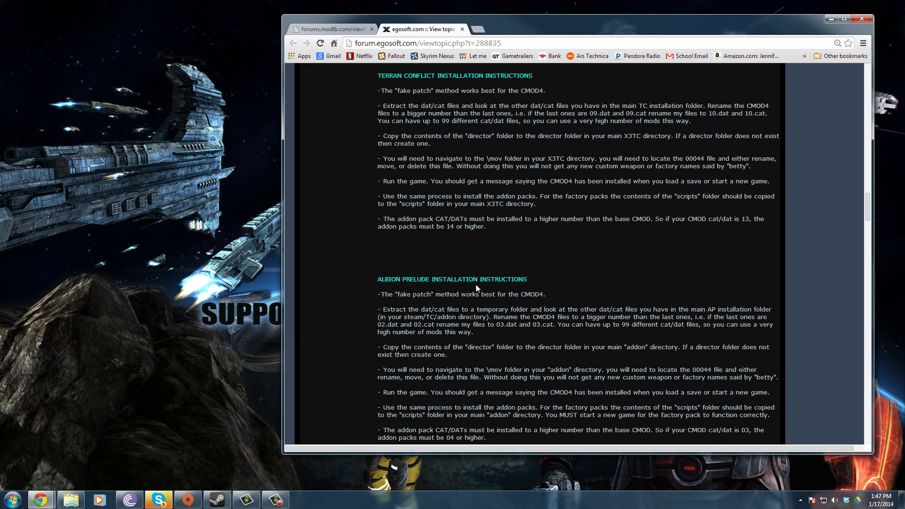
Open the downloaded CMOD4.16 (2).zip archive from Chrome's downloads list
{"action": "left_click", "coordinate": [863, 43]}
{"action": "left_click", "coordinate": [801, 211]}
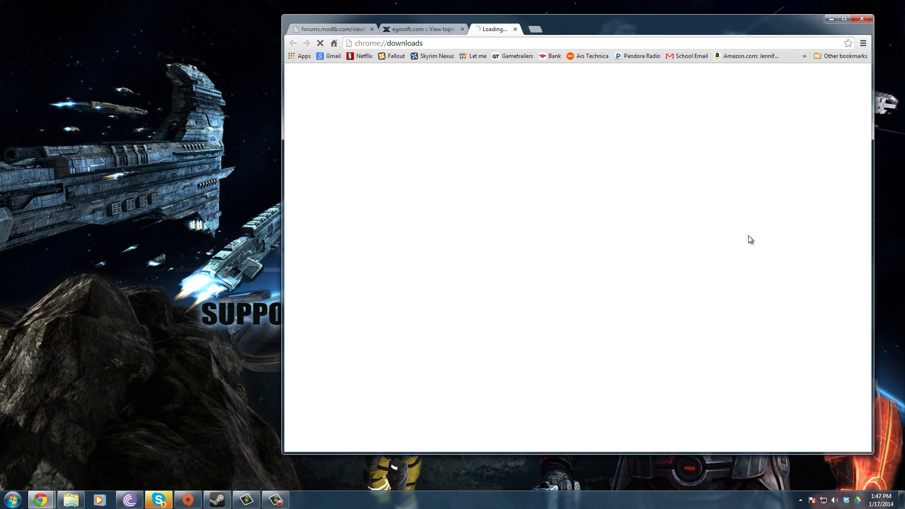
{"action": "left_click", "coordinate": [387, 105]}
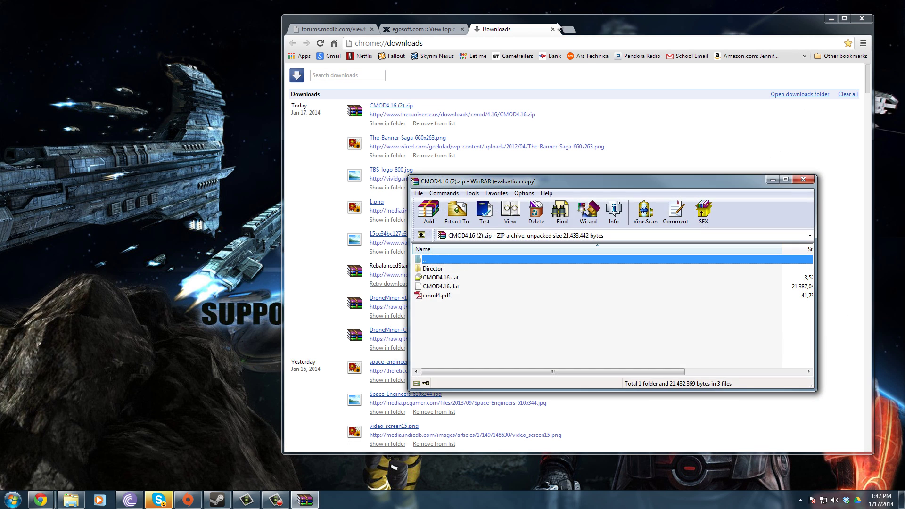
{"action": "left_click", "coordinate": [554, 29]}
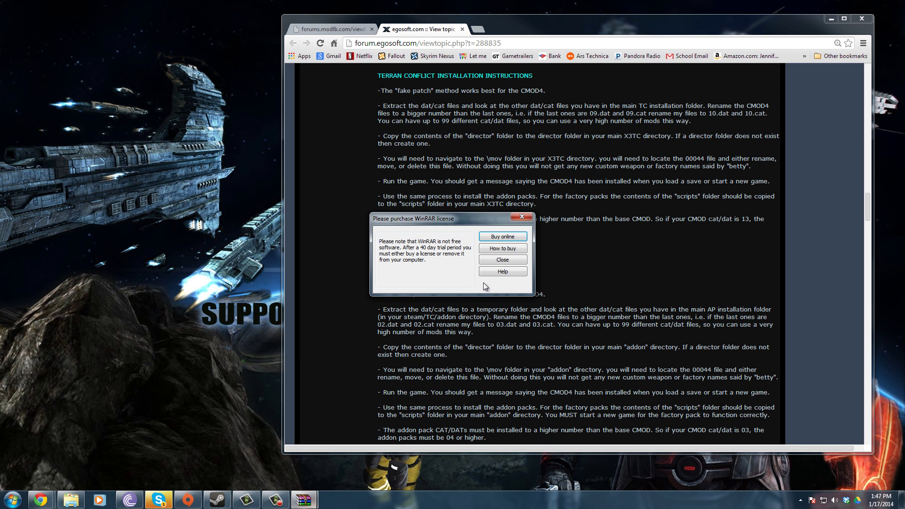
{"action": "left_click", "coordinate": [484, 279]}
Move the WinRAR window to the upper left and inspect the Director folder and CMOD4.16 cat/dat files
{"action": "left_click", "coordinate": [305, 499]}
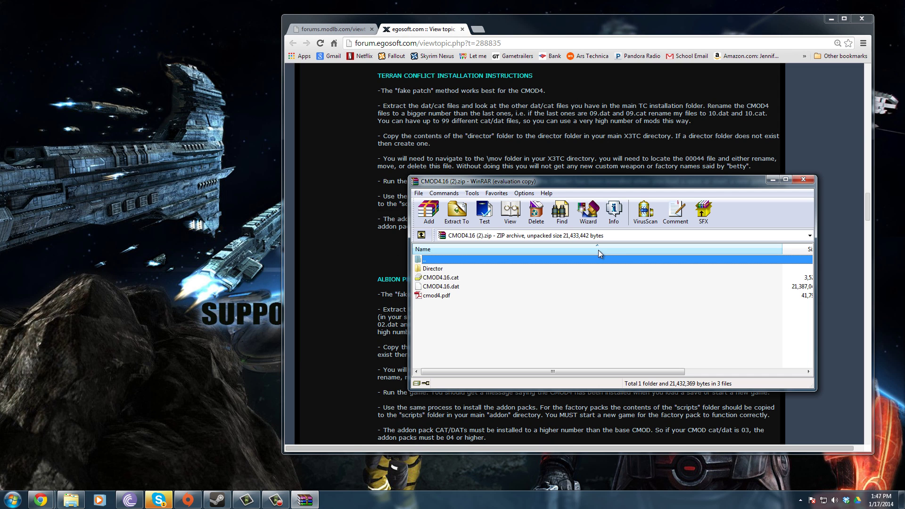
{"action": "left_click_drag", "start_coordinate": [723, 190], "coordinate": [354, 61]}
{"action": "left_click", "coordinate": [98, 198]}
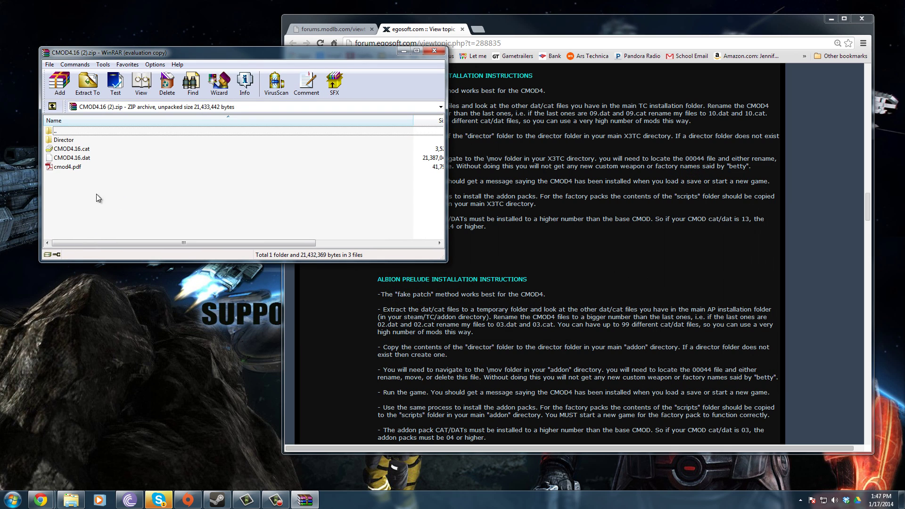
{"action": "left_click", "coordinate": [93, 154]}
{"action": "left_click", "coordinate": [93, 157]}
{"action": "left_click", "coordinate": [94, 151]}
{"action": "key", "text": "Up"}
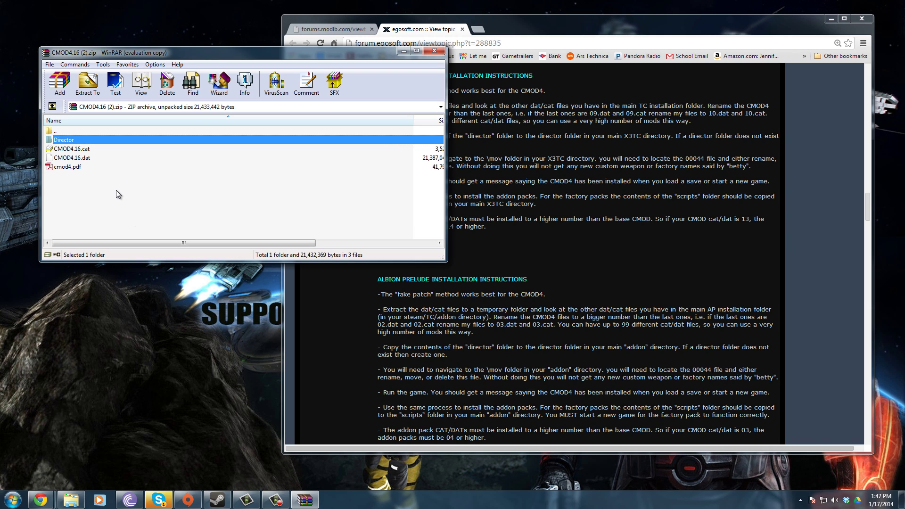
{"action": "left_click", "coordinate": [157, 185]}
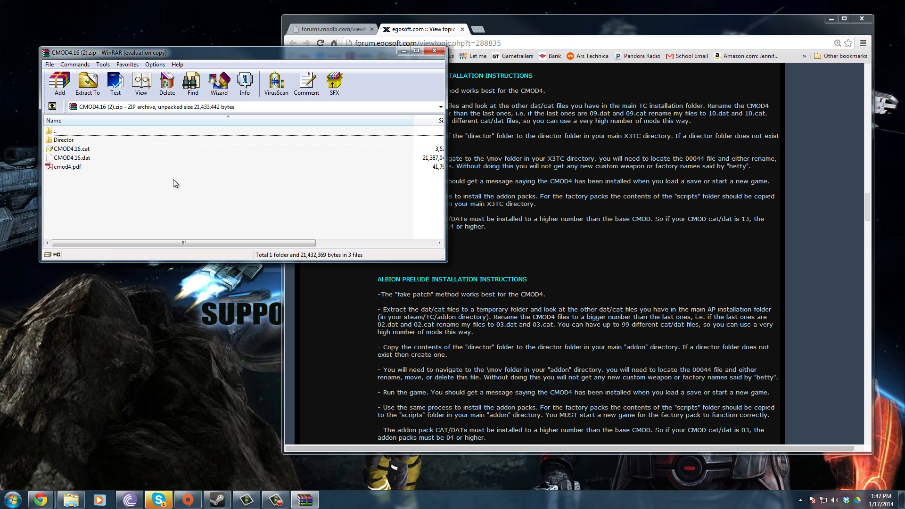
{"action": "left_click", "coordinate": [87, 157]}
{"action": "left_click", "coordinate": [87, 148]}
{"action": "left_click", "coordinate": [132, 188]}
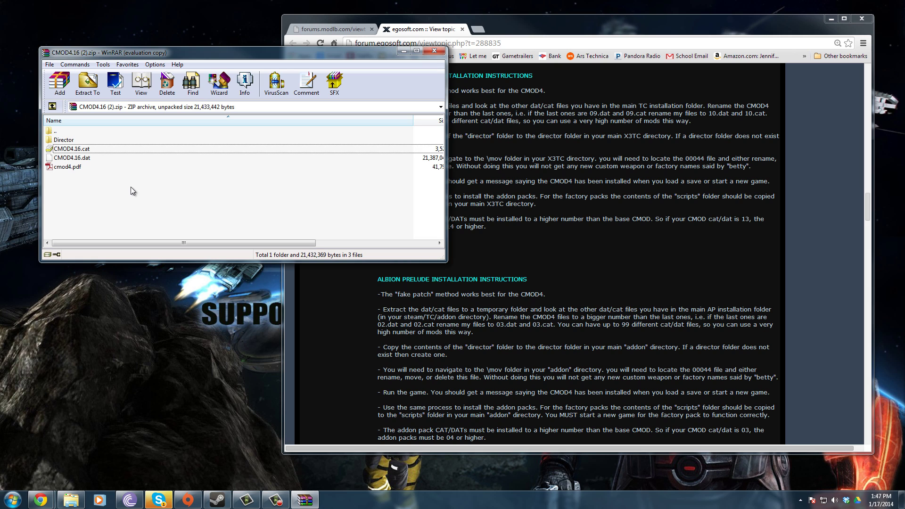
Browse X3: Albion Prelude's local files from Steam Properties to reach the x3 terran conflict folder
{"action": "left_click", "coordinate": [222, 504]}
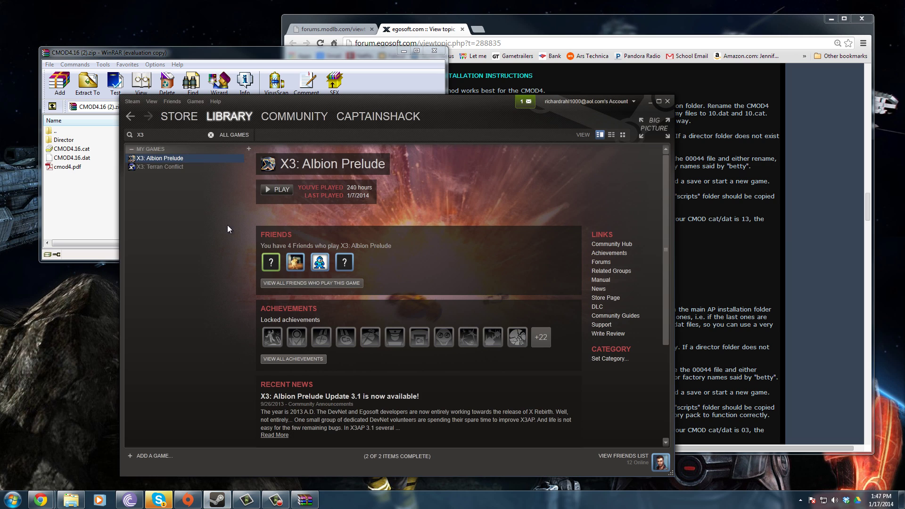
{"action": "right_click", "coordinate": [187, 159]}
{"action": "left_click", "coordinate": [221, 303]}
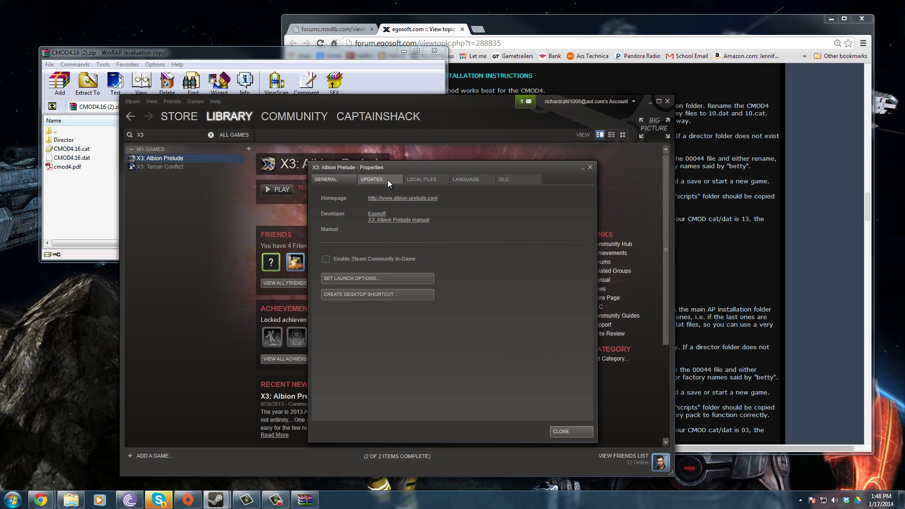
{"action": "left_click", "coordinate": [429, 179]}
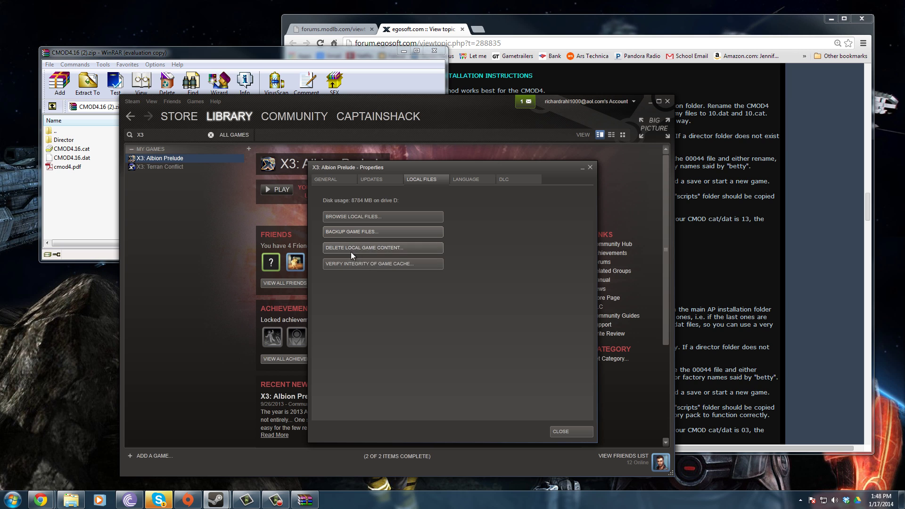
{"action": "left_click", "coordinate": [360, 220]}
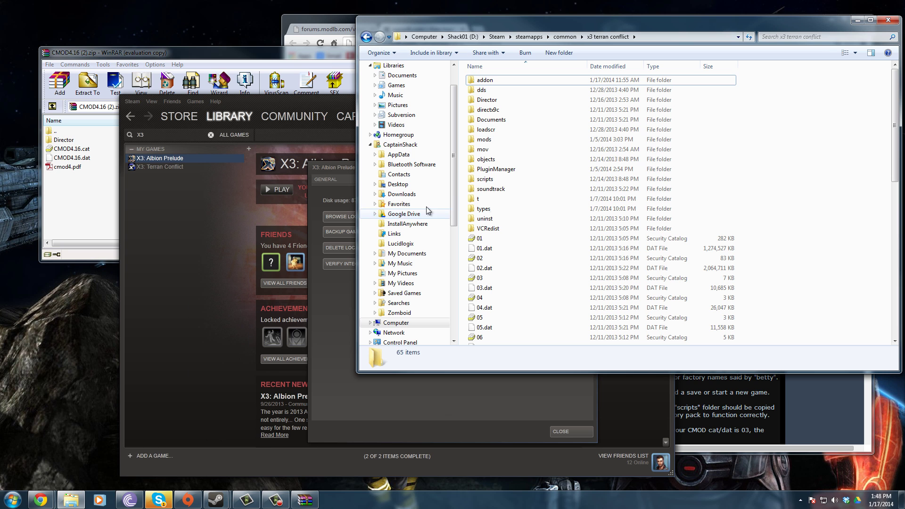
Shift the Explorer window down and close the X3: Albion Prelude properties dialog
{"action": "left_click_drag", "start_coordinate": [788, 27], "coordinate": [784, 130]}
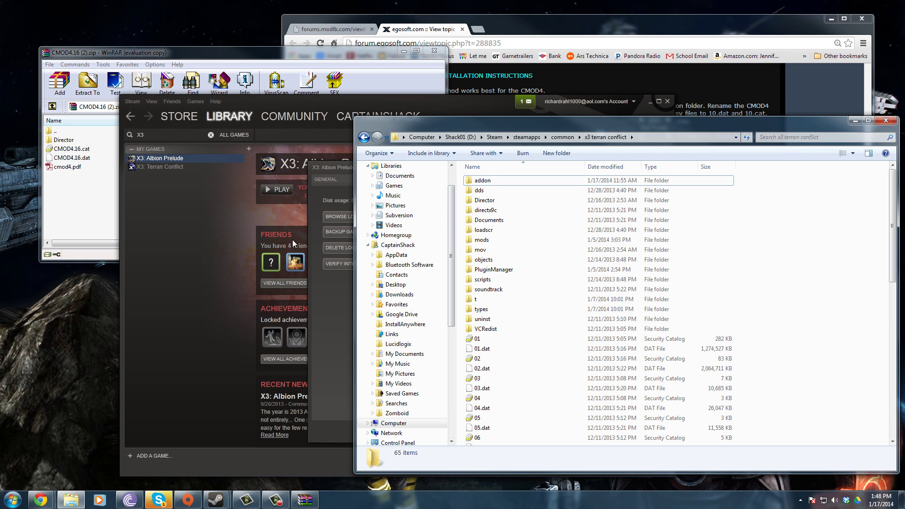
{"action": "left_click", "coordinate": [345, 322]}
{"action": "left_click", "coordinate": [605, 169]}
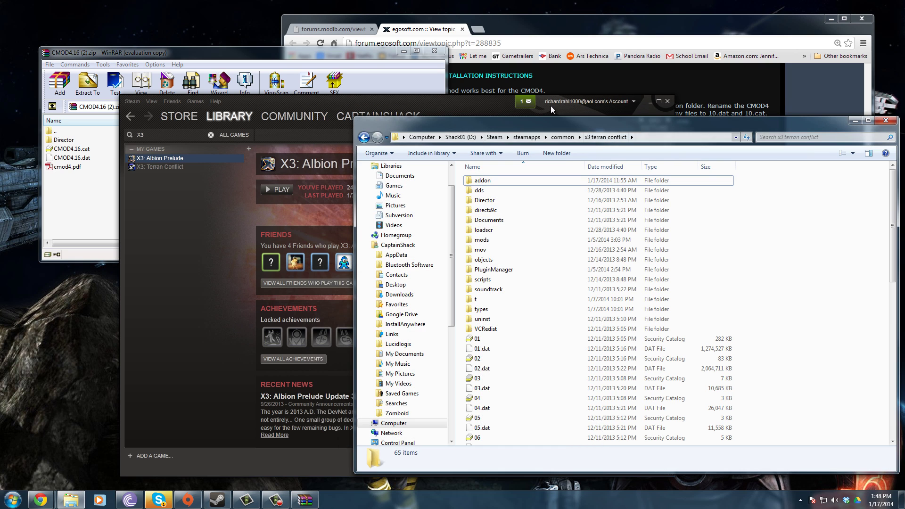
Select CMOD4.16.cat and CMOD4.16.dat in WinRAR, then open the addon folder in Explorer
{"action": "left_click", "coordinate": [88, 162]}
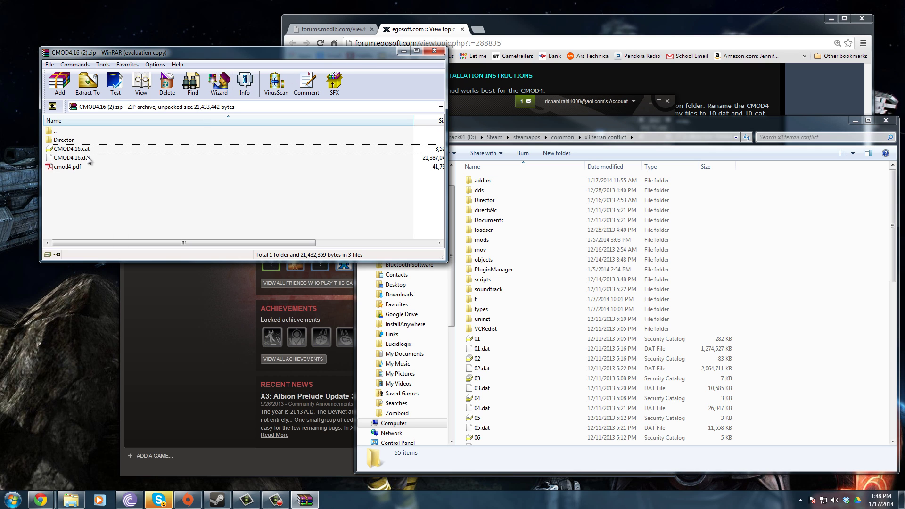
{"action": "left_click", "coordinate": [87, 150]}
{"action": "left_click", "coordinate": [87, 159], "text": "shift"}
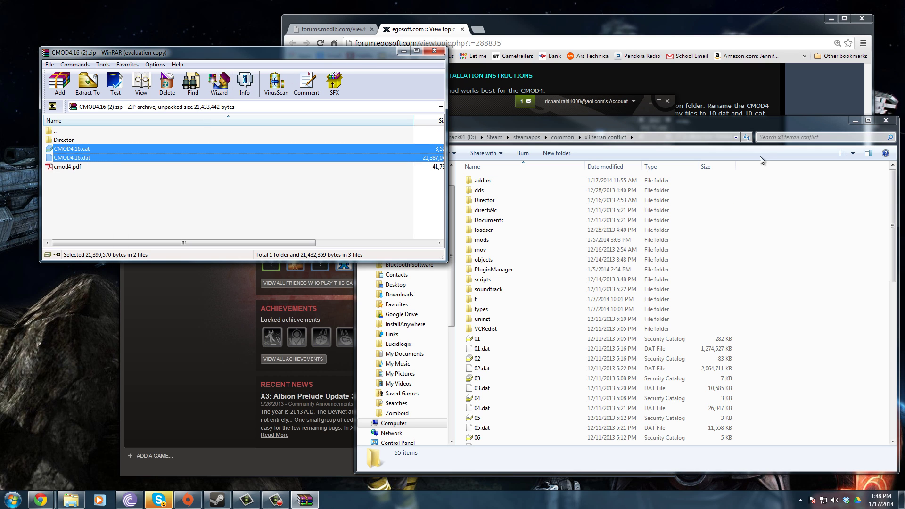
{"action": "left_click_drag", "start_coordinate": [893, 223], "coordinate": [893, 204]}
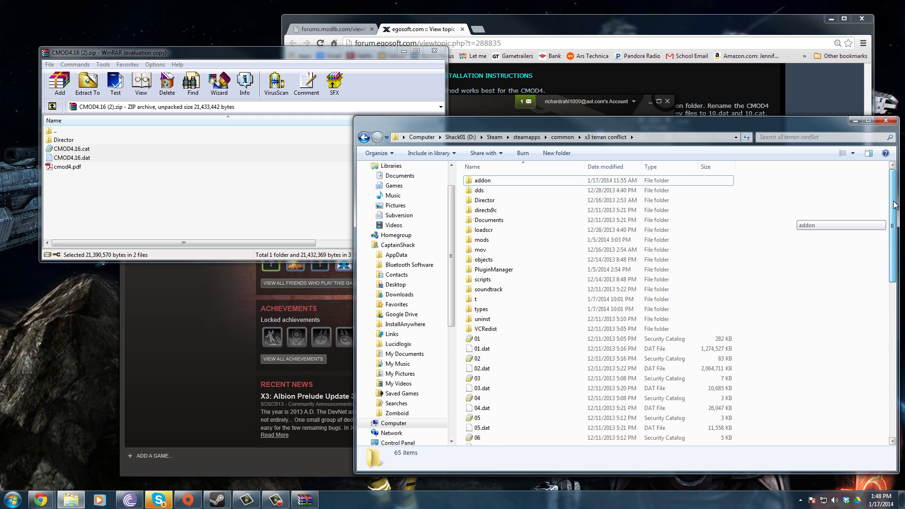
{"action": "left_click_drag", "start_coordinate": [894, 205], "coordinate": [894, 205]}
{"action": "left_click", "coordinate": [71, 149]}
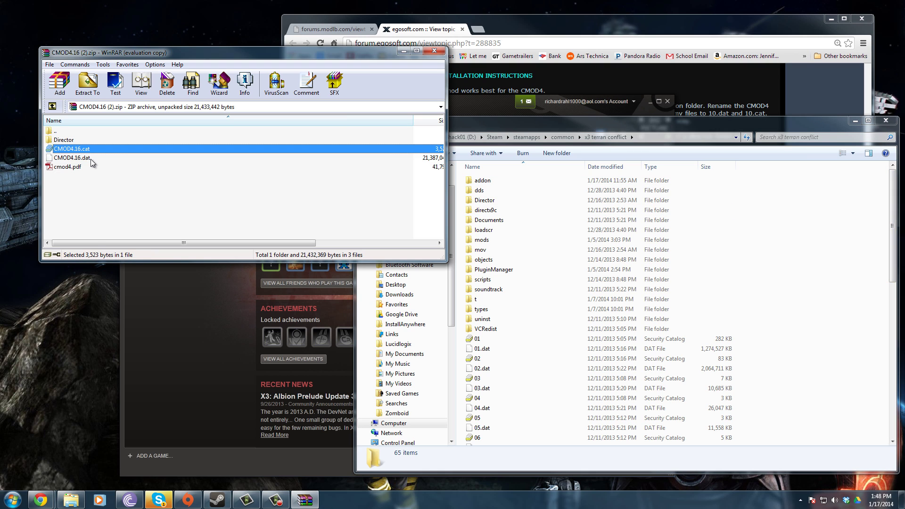
{"action": "left_click", "coordinate": [91, 158], "text": "shift"}
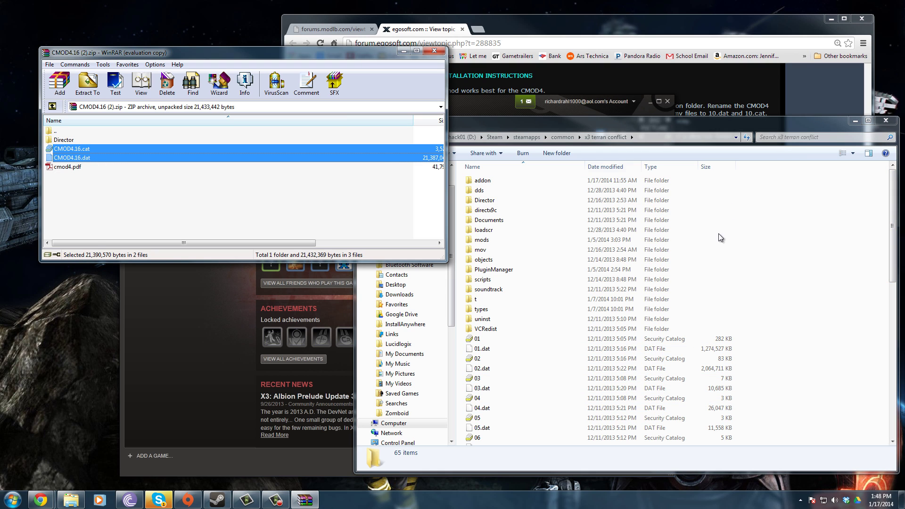
{"action": "left_click", "coordinate": [612, 138]}
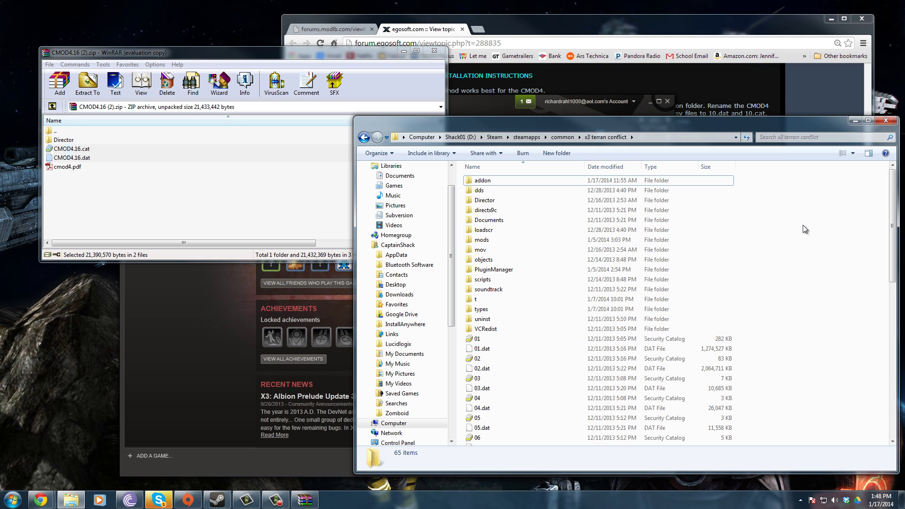
{"action": "double_click", "coordinate": [490, 183]}
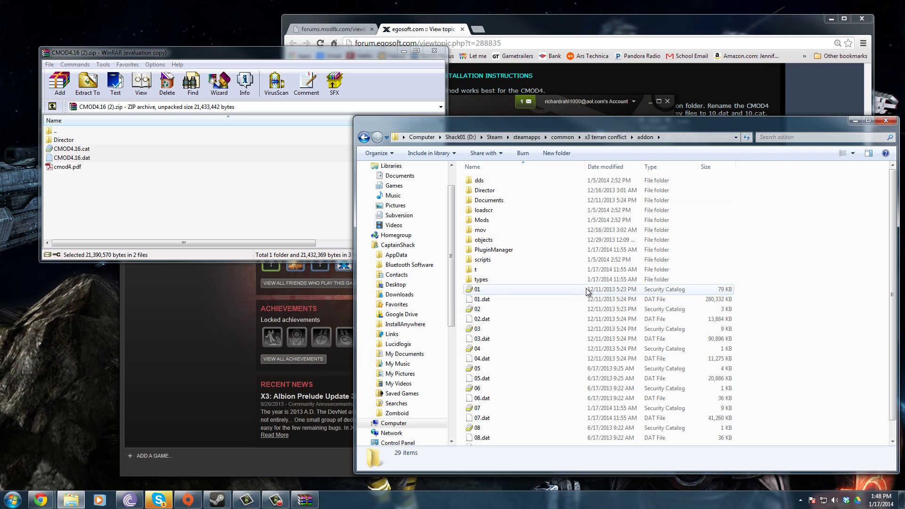
Return to the x3 terran conflict folder and scroll down past 13.dat
{"action": "left_click", "coordinate": [363, 137]}
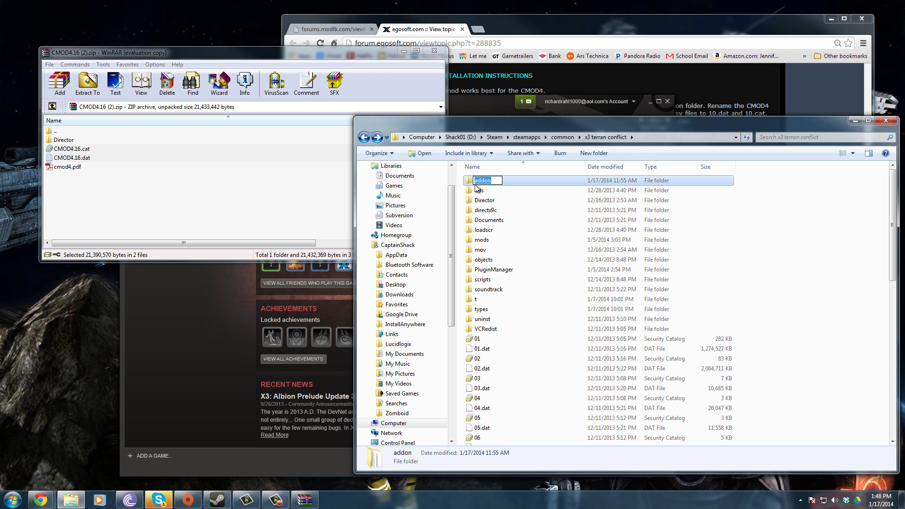
{"action": "left_click", "coordinate": [494, 180]}
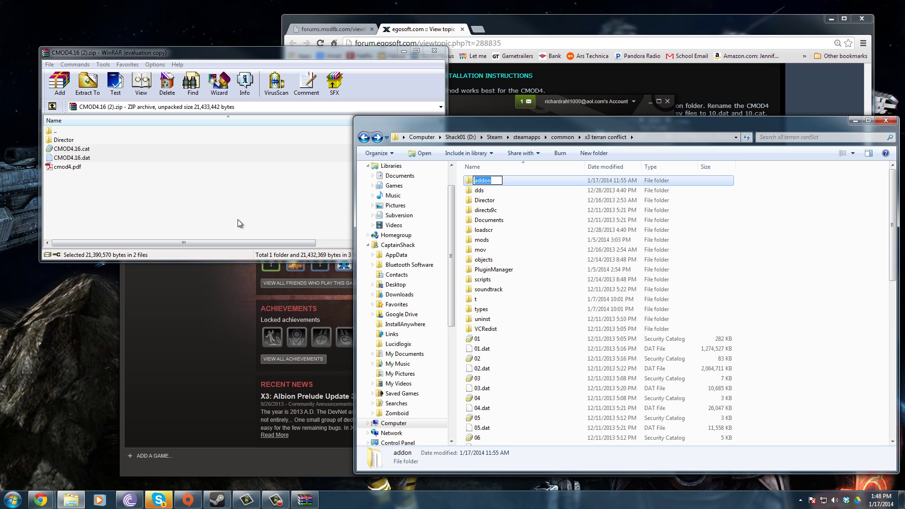
{"action": "left_click", "coordinate": [509, 329]}
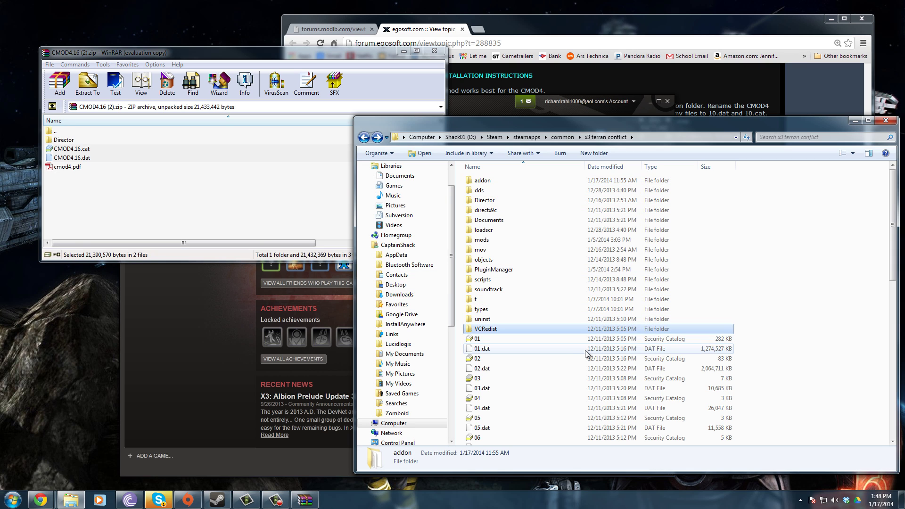
{"action": "scroll", "coordinate": [600, 333], "scroll_direction": "down", "scroll_amount": 3}
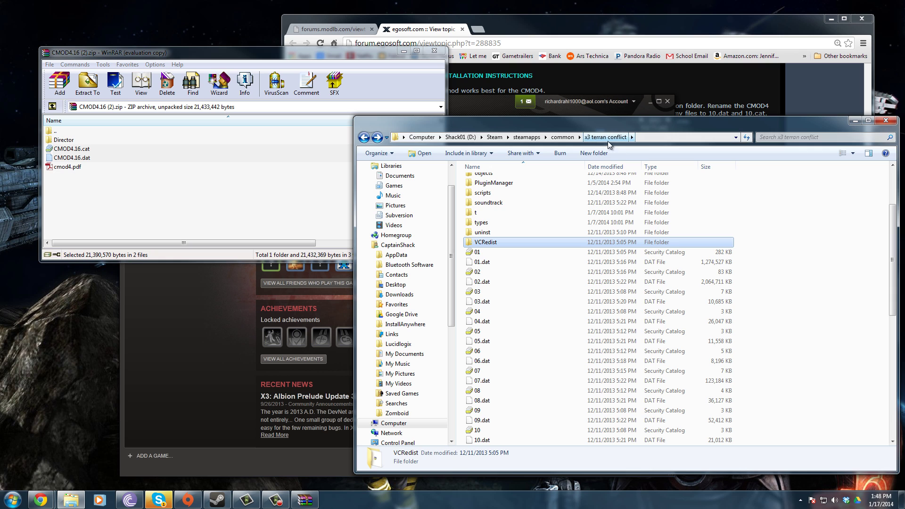
{"action": "scroll", "coordinate": [518, 300], "scroll_direction": "down", "scroll_amount": 6}
Drag CMOD4.16.cat and CMOD4.16.dat from WinRAR into the x3 terran conflict folder
{"action": "left_click", "coordinate": [80, 149]}
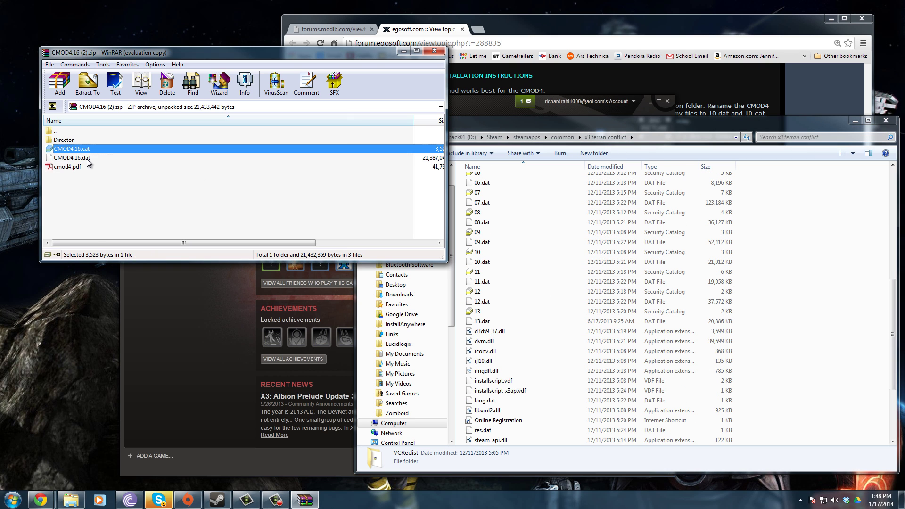
{"action": "left_click", "coordinate": [87, 159], "text": "shift"}
{"action": "left_click_drag", "start_coordinate": [69, 152], "coordinate": [628, 231]}
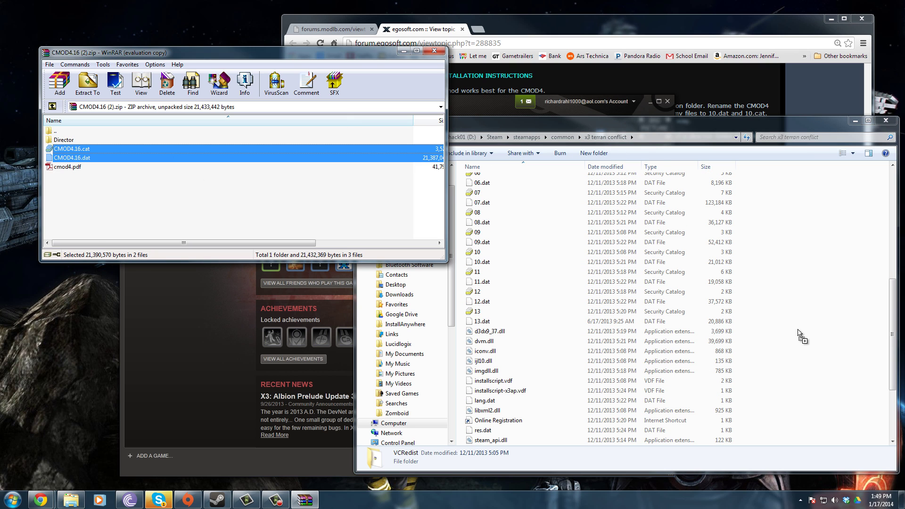
{"action": "left_click_drag", "start_coordinate": [798, 330], "coordinate": [799, 330]}
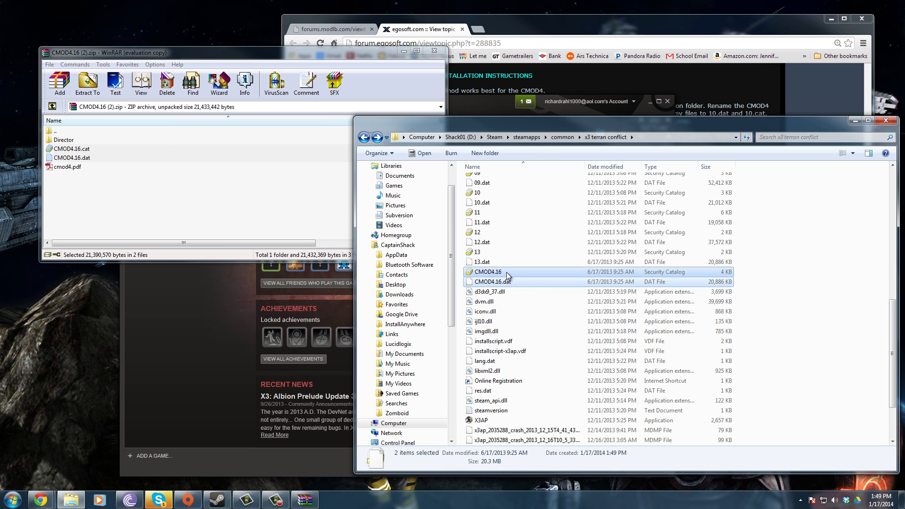
{"action": "left_click", "coordinate": [502, 272]}
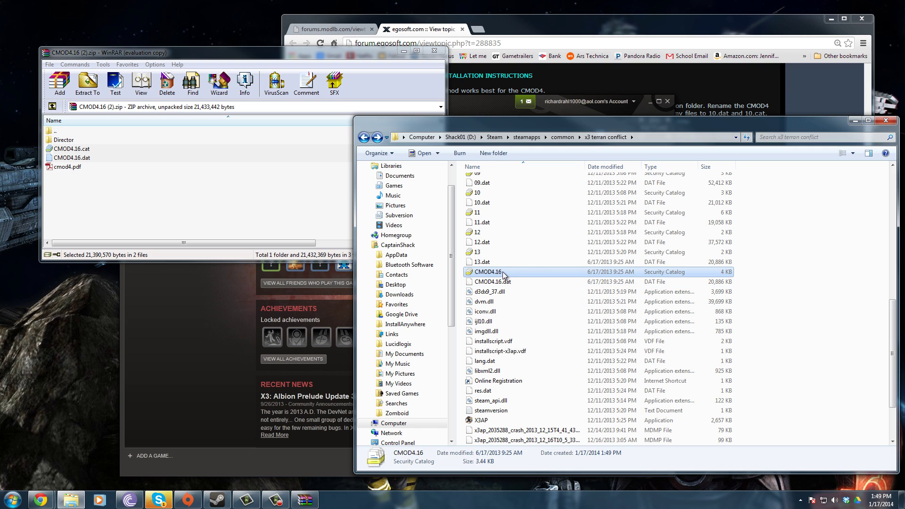
{"action": "left_click", "coordinate": [503, 273]}
{"action": "left_click", "coordinate": [504, 273]}
{"action": "key", "text": "Return"}
Rename CMOD4.16.cat to 14 and CMOD4.16.dat to 14.dat
{"action": "right_click", "coordinate": [494, 270]}
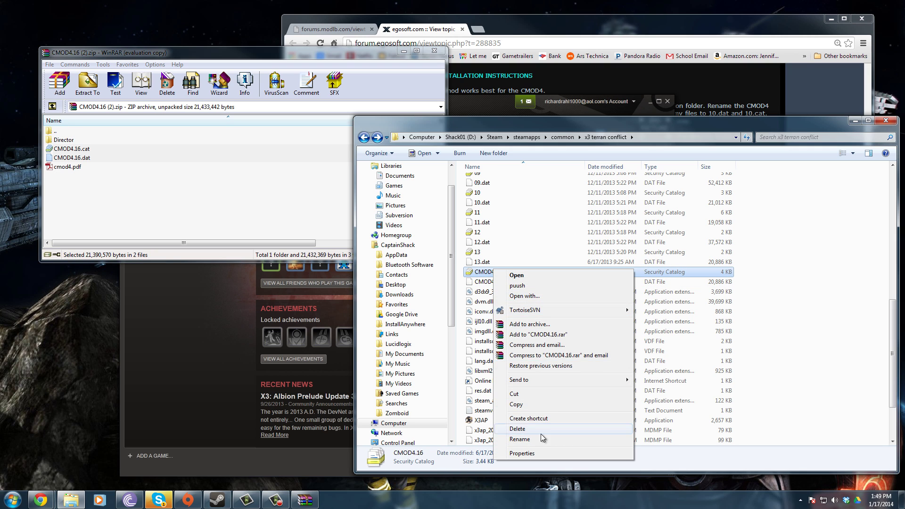
{"action": "left_click", "coordinate": [525, 439]}
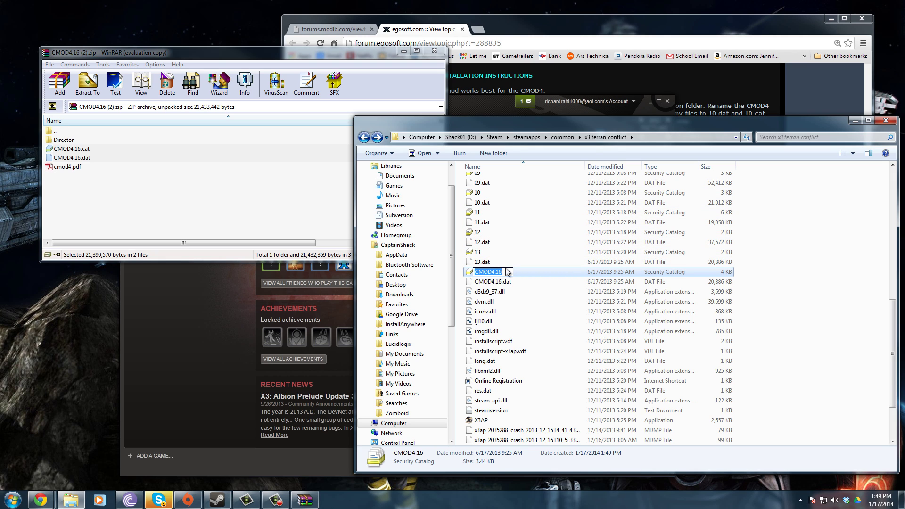
{"action": "type", "text": "14"}
{"action": "key", "text": "Return"}
{"action": "left_click", "coordinate": [507, 282]}
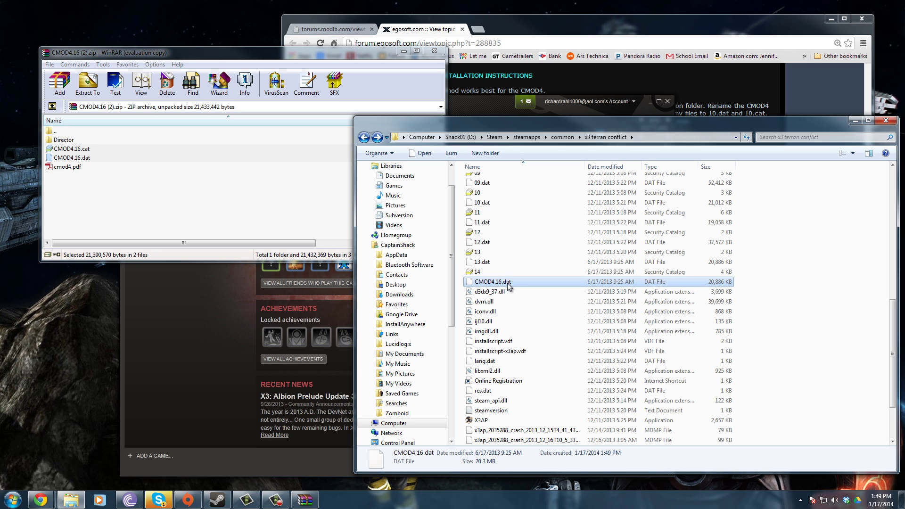
{"action": "left_click", "coordinate": [507, 283]}
{"action": "type", "text": "14"}
{"action": "key", "text": "Return"}
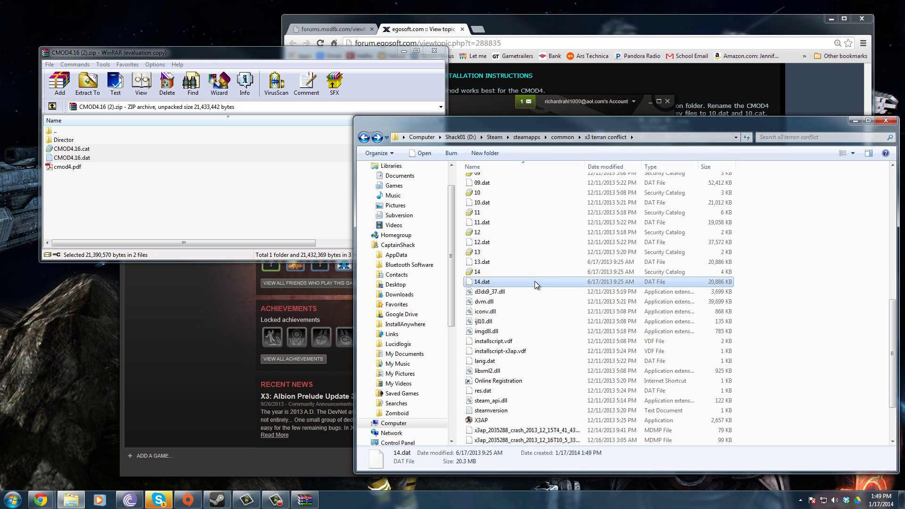
Delete the 14 and 14.dat files to the Recycle Bin, leaving 65 items
{"action": "left_click", "coordinate": [509, 295]}
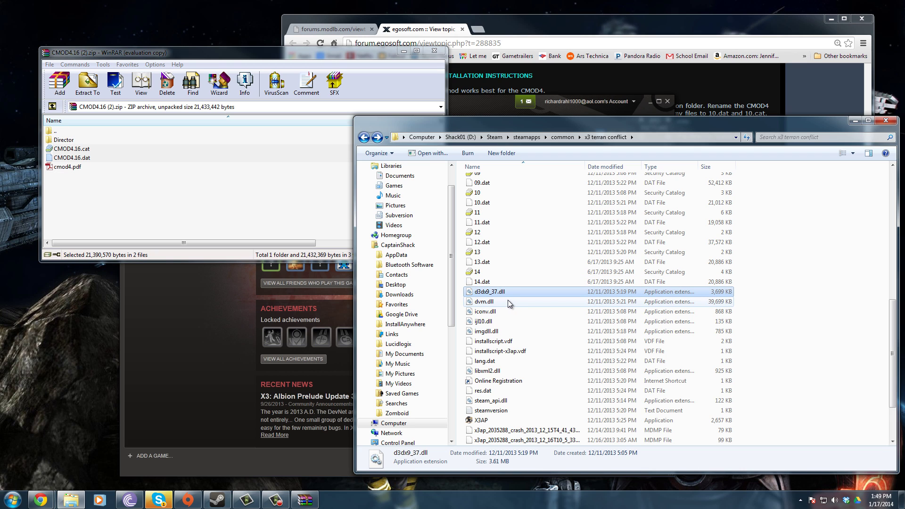
{"action": "left_click", "coordinate": [488, 312]}
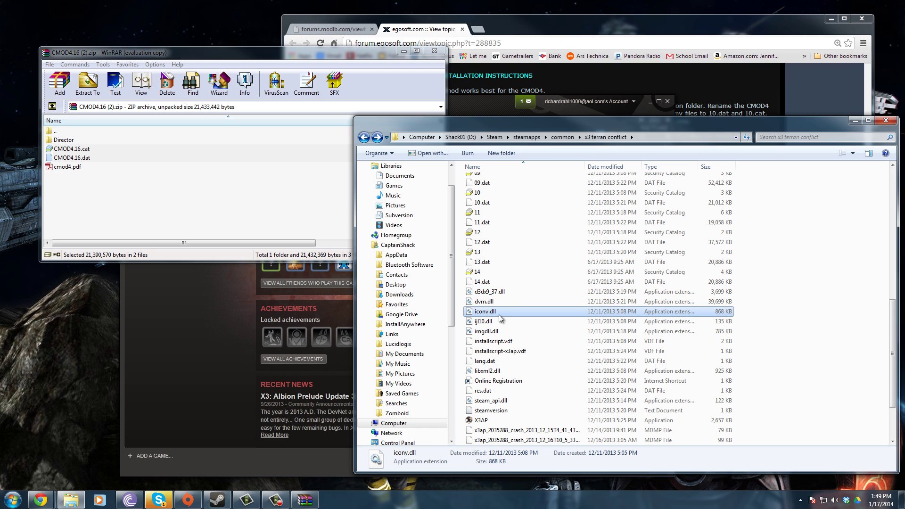
{"action": "left_click", "coordinate": [495, 282]}
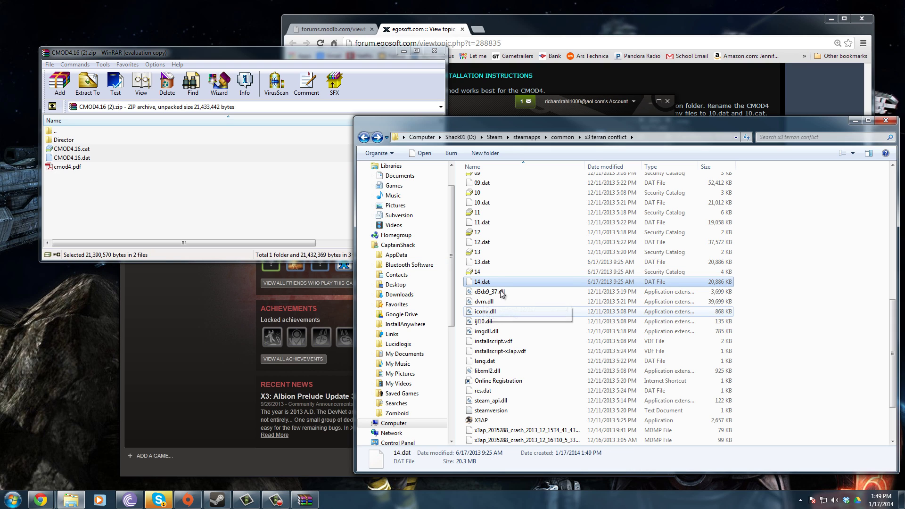
{"action": "left_click", "coordinate": [490, 273], "text": "ctrl"}
{"action": "key", "text": "Delete"}
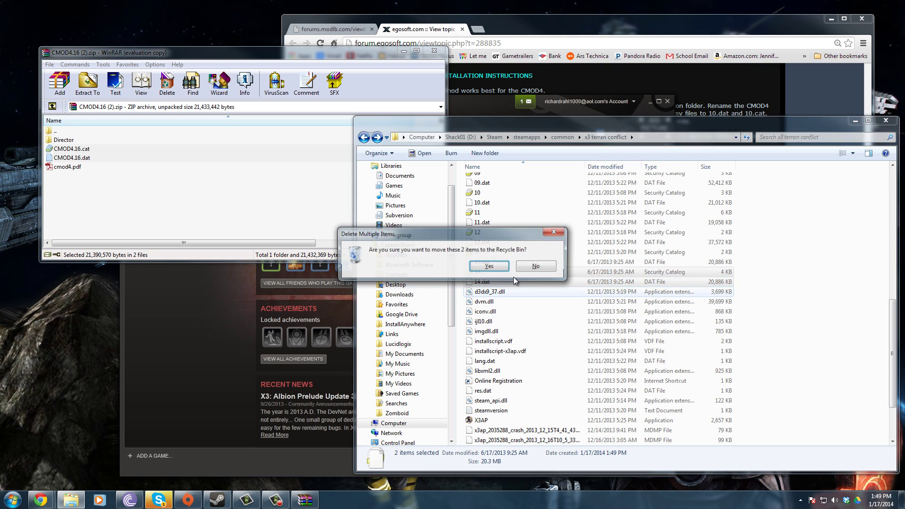
{"action": "left_click", "coordinate": [503, 289]}
{"action": "left_click", "coordinate": [505, 295]}
{"action": "scroll", "coordinate": [532, 310], "scroll_direction": "up", "scroll_amount": 6}
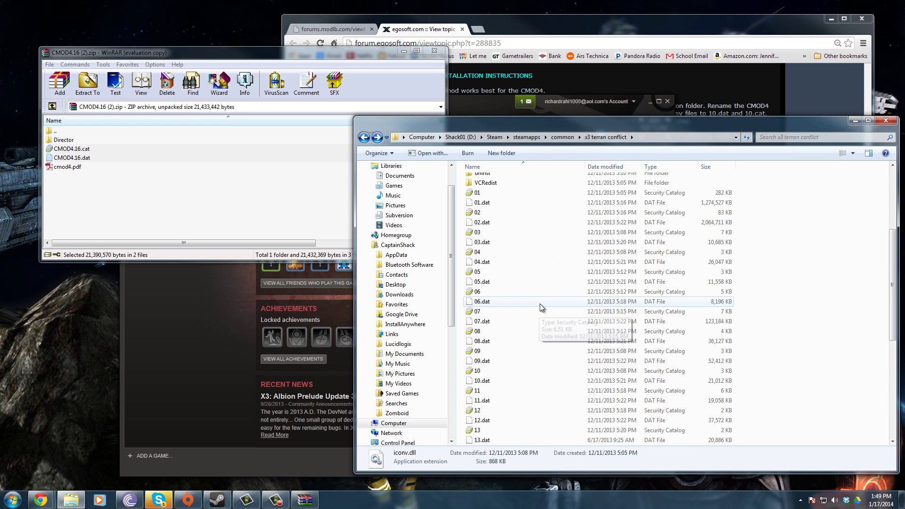
{"action": "left_click", "coordinate": [226, 228]}
{"action": "left_click", "coordinate": [792, 249]}
{"action": "scroll", "coordinate": [792, 245], "scroll_direction": "up", "scroll_amount": 5}
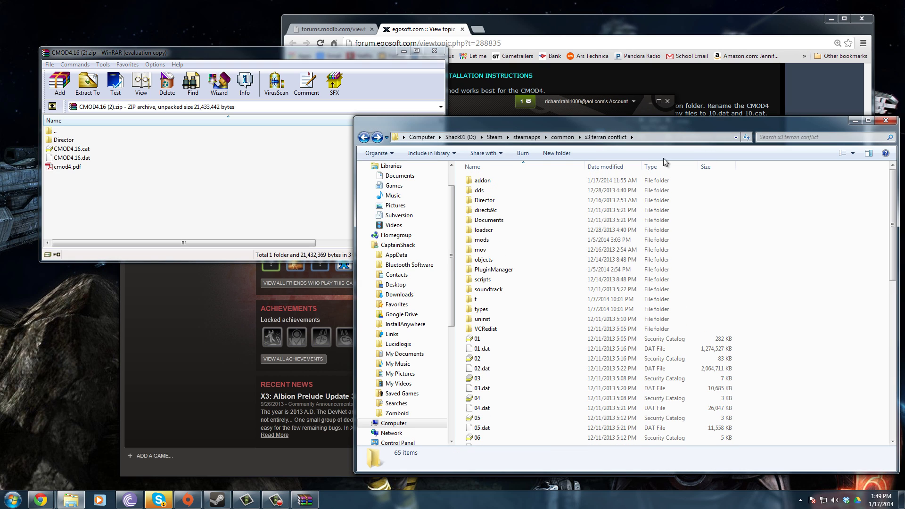
Drag the archive's Director folder onto the game's Director folder and check it
{"action": "left_click", "coordinate": [66, 141]}
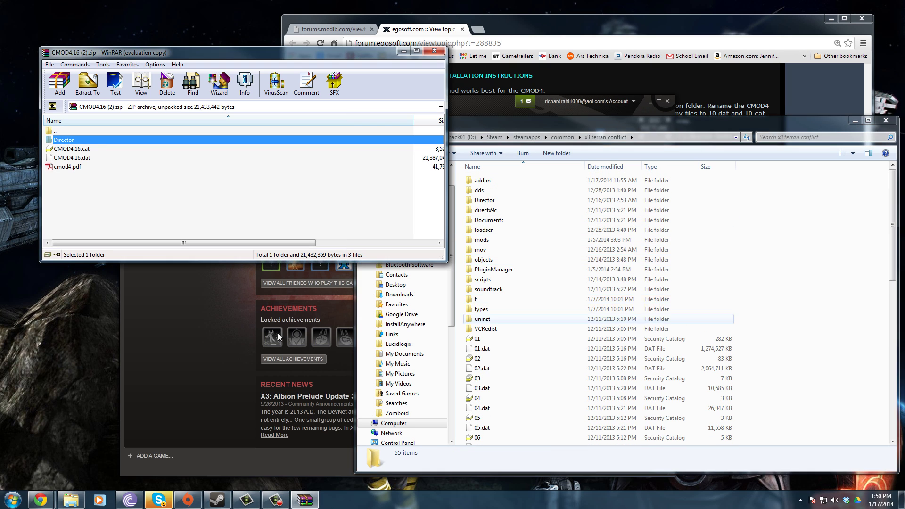
{"action": "left_click_drag", "start_coordinate": [79, 145], "coordinate": [487, 203]}
{"action": "double_click", "coordinate": [487, 202]}
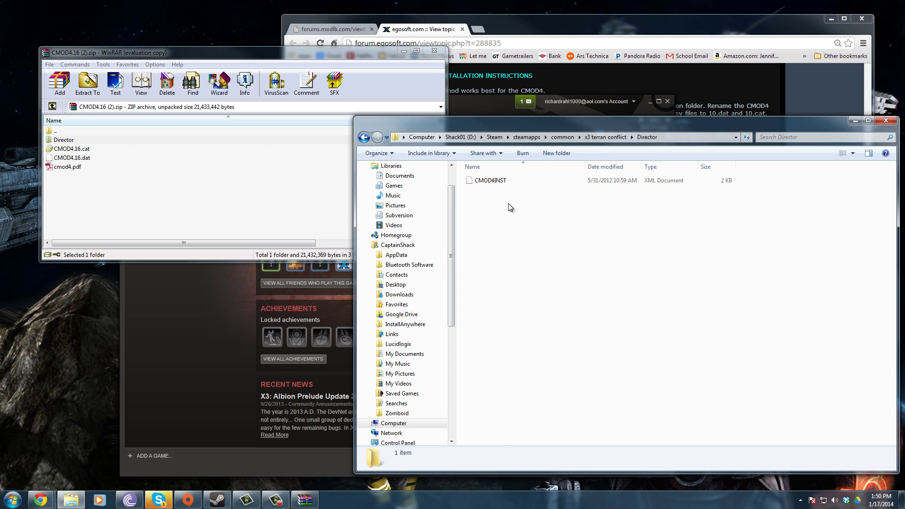
{"action": "key", "text": "BackSpace"}
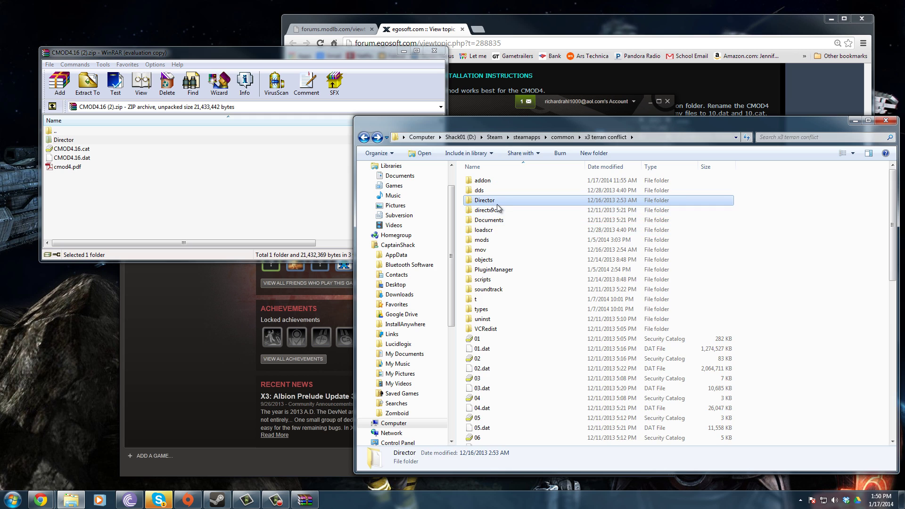
Compare the game's Director folder with the archive's CMOD4INST.xml, then return to x3 terran conflict
{"action": "double_click", "coordinate": [499, 202]}
{"action": "key", "text": "Down"}
{"action": "double_click", "coordinate": [97, 140]}
{"action": "left_click", "coordinate": [514, 184]}
{"action": "left_click", "coordinate": [580, 227]}
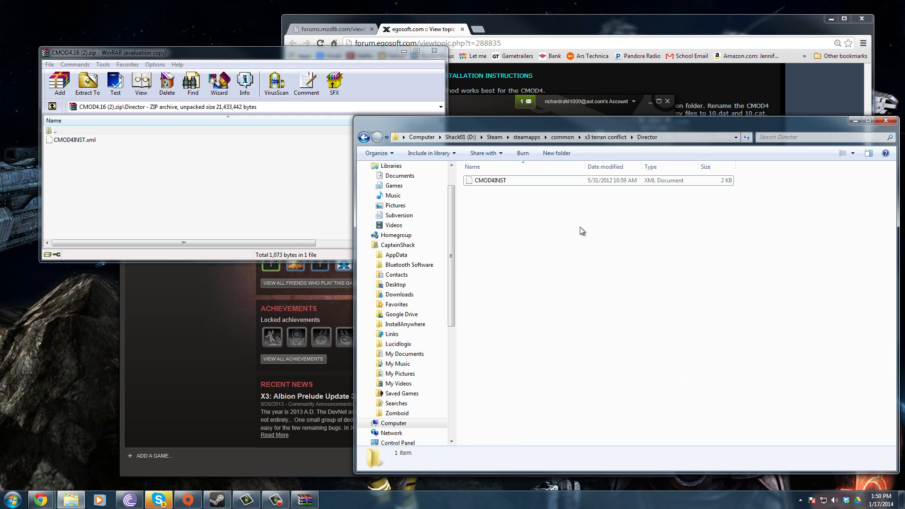
{"action": "key", "text": "BackSpace"}
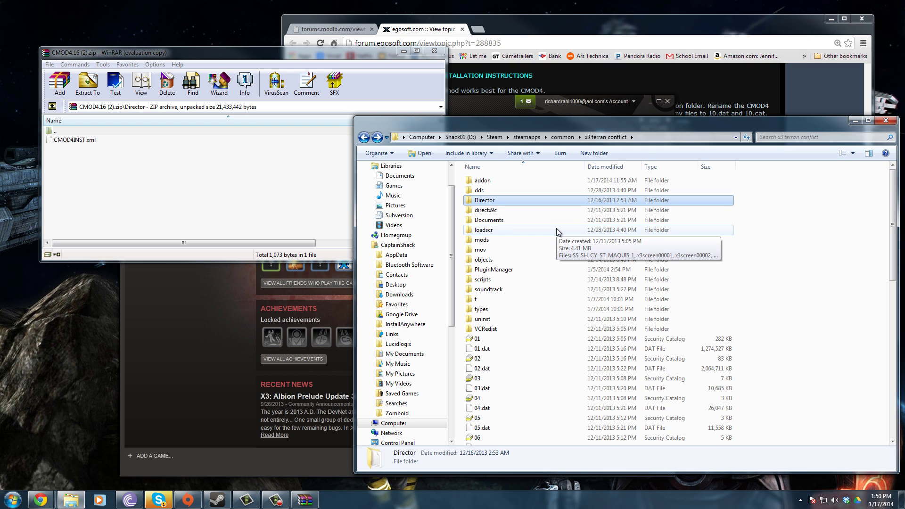
Close the X3 Terran Conflict folder and scroll the forum guide to the Recommend Mod List, headed by XSP Ships List
{"action": "left_click", "coordinate": [885, 120]}
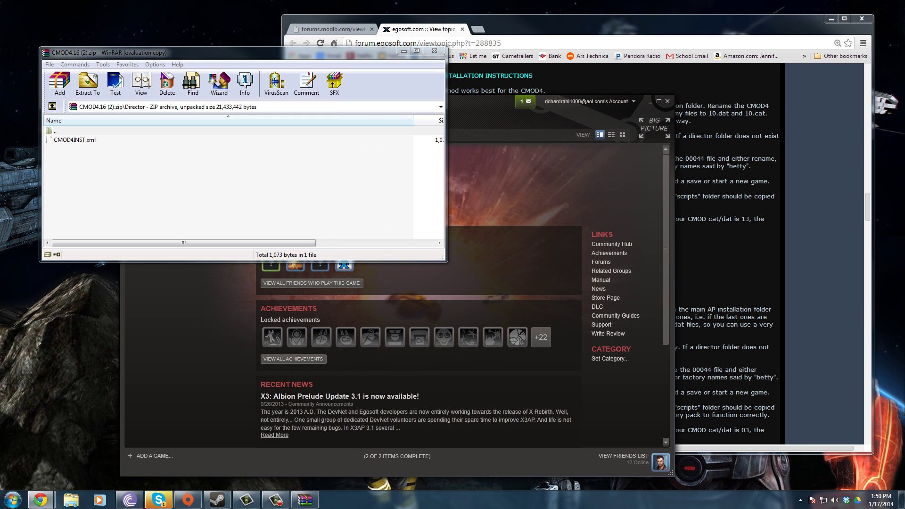
{"action": "left_click", "coordinate": [780, 269]}
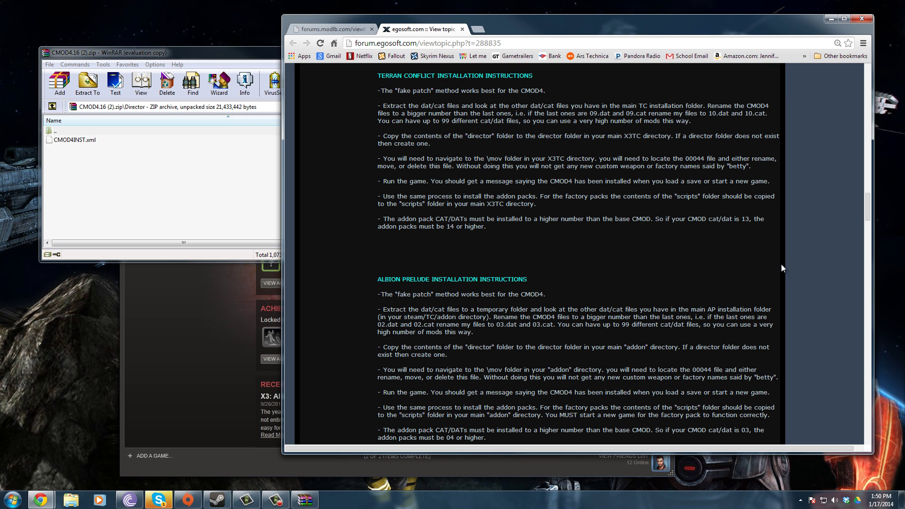
{"action": "left_click", "coordinate": [316, 29]}
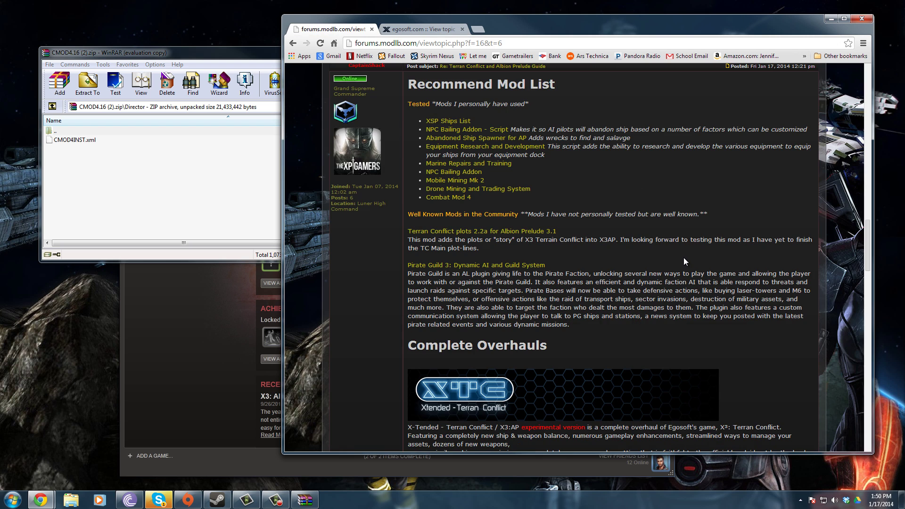
{"action": "scroll", "coordinate": [683, 257], "scroll_direction": "up", "scroll_amount": 4}
{"action": "scroll", "coordinate": [683, 257], "scroll_direction": "down", "scroll_amount": 3}
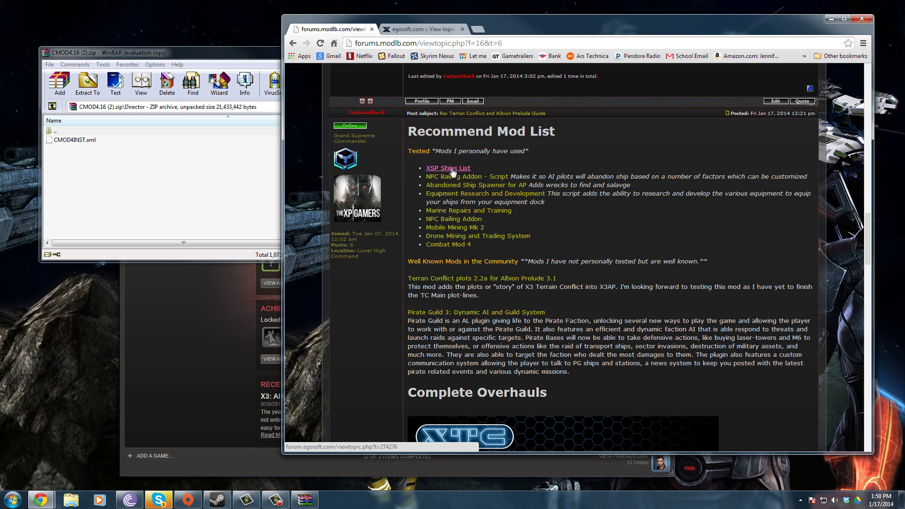
{"action": "scroll", "coordinate": [518, 189], "scroll_direction": "down", "scroll_amount": 15}
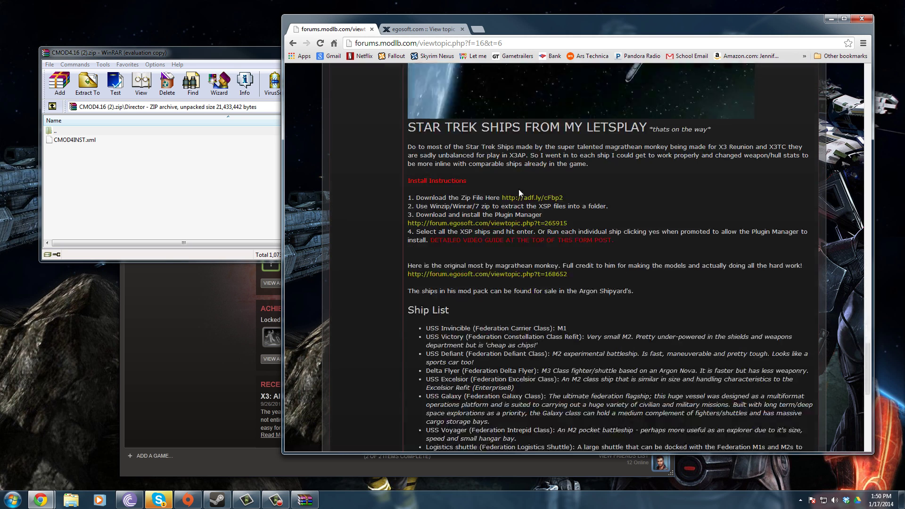
{"action": "scroll", "coordinate": [539, 183], "scroll_direction": "up", "scroll_amount": 15}
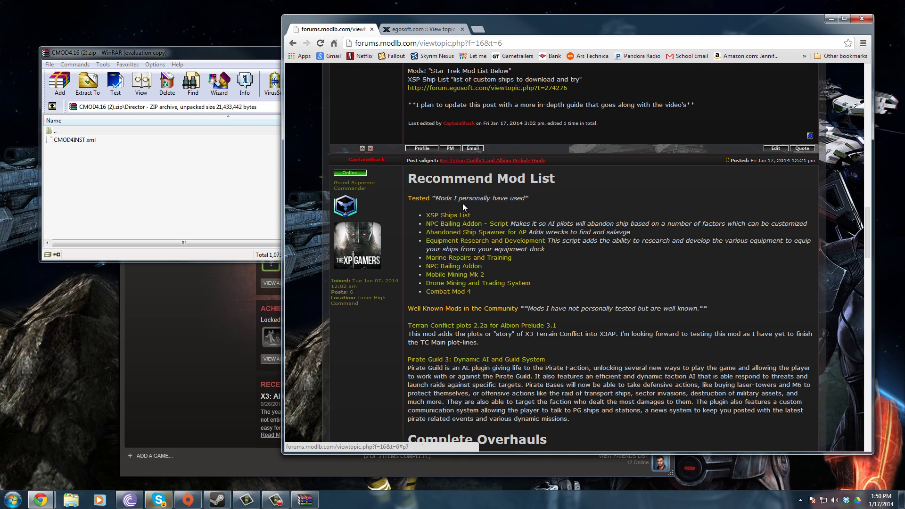
{"action": "right_click", "coordinate": [440, 216]}
{"action": "left_click", "coordinate": [466, 219]}
{"action": "left_click", "coordinate": [421, 30]}
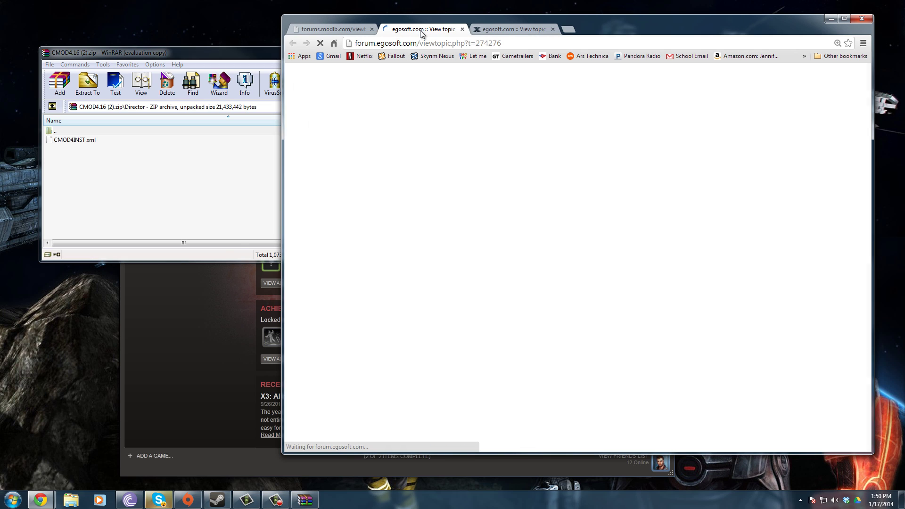
{"action": "scroll", "coordinate": [665, 224], "scroll_direction": "down", "scroll_amount": 15}
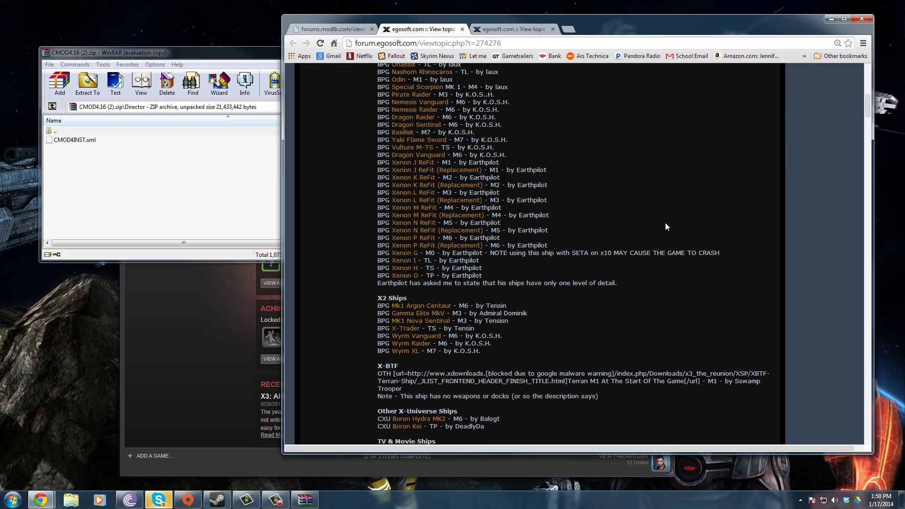
{"action": "scroll", "coordinate": [665, 223], "scroll_direction": "down", "scroll_amount": 20}
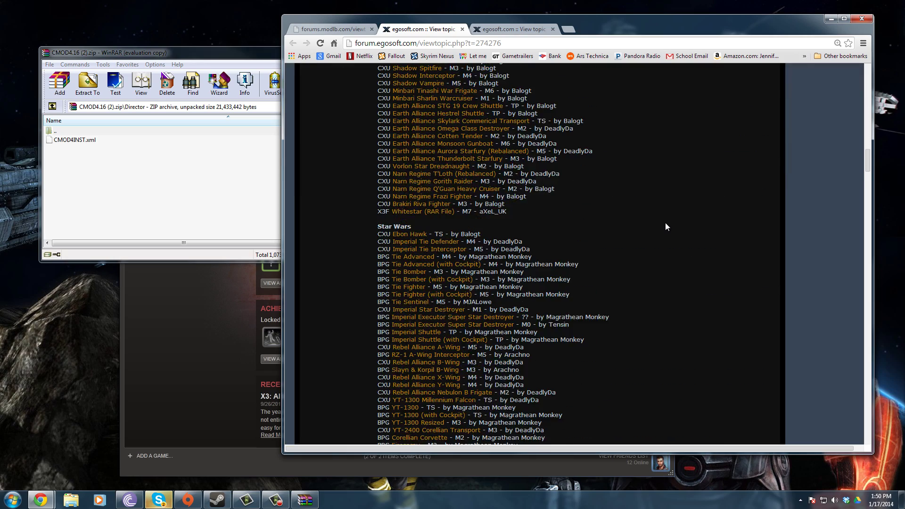
{"action": "left_click", "coordinate": [462, 29]}
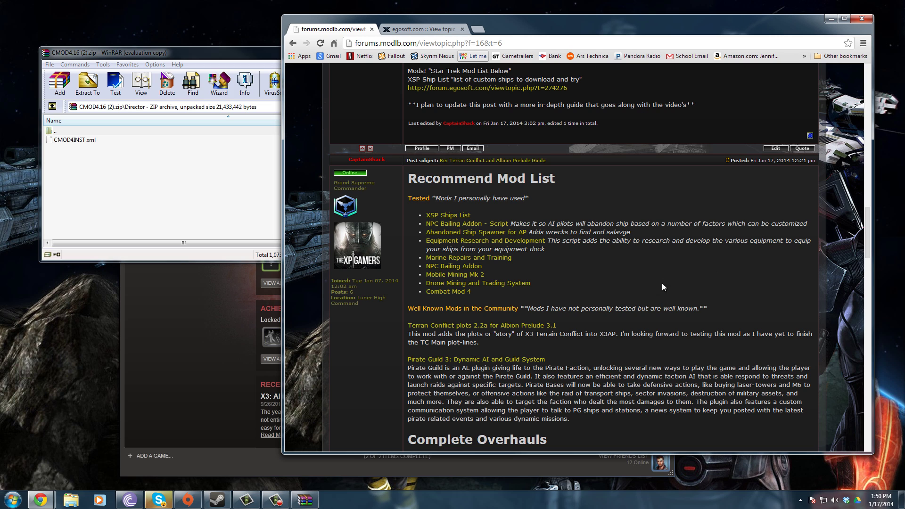
{"action": "scroll", "coordinate": [663, 283], "scroll_direction": "down", "scroll_amount": 1}
{"action": "scroll", "coordinate": [660, 286], "scroll_direction": "down", "scroll_amount": 1}
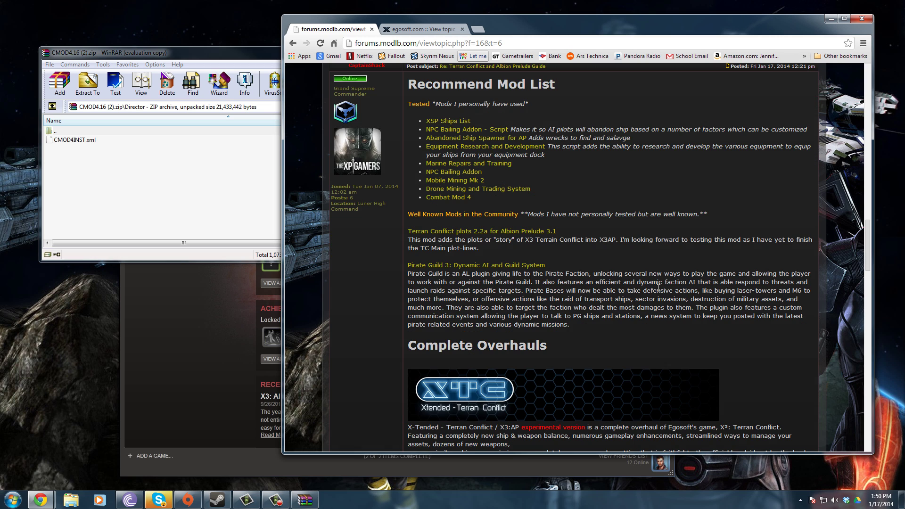
{"action": "left_click", "coordinate": [463, 184]}
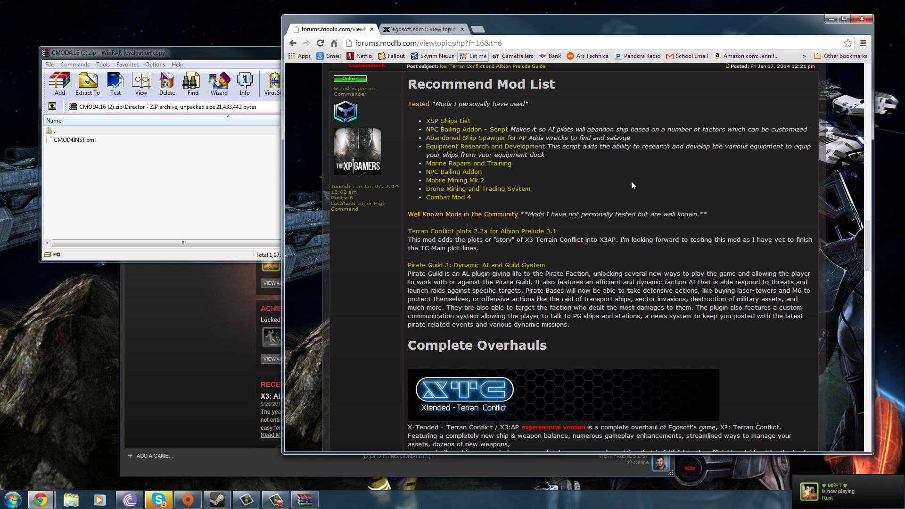
{"action": "scroll", "coordinate": [619, 198], "scroll_direction": "down", "scroll_amount": 1}
{"action": "scroll", "coordinate": [620, 198], "scroll_direction": "up", "scroll_amount": 1}
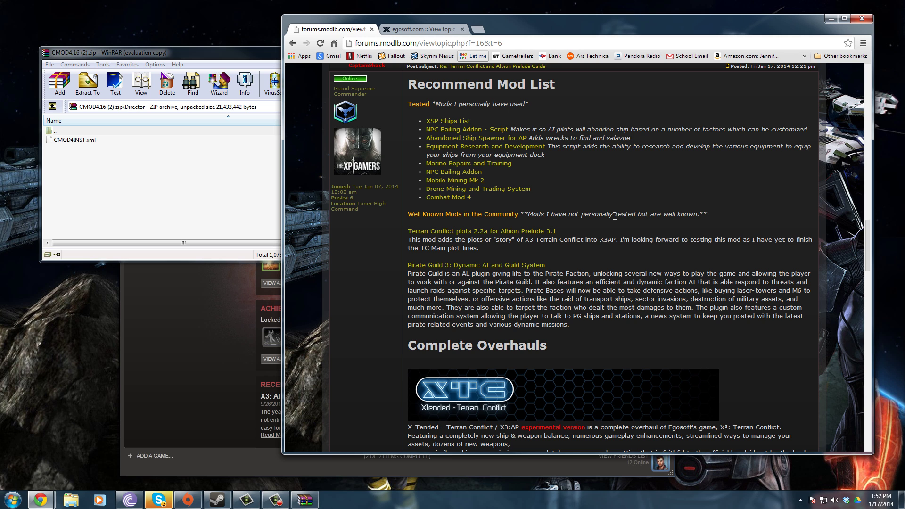
{"action": "scroll", "coordinate": [482, 205], "scroll_direction": "up", "scroll_amount": 3}
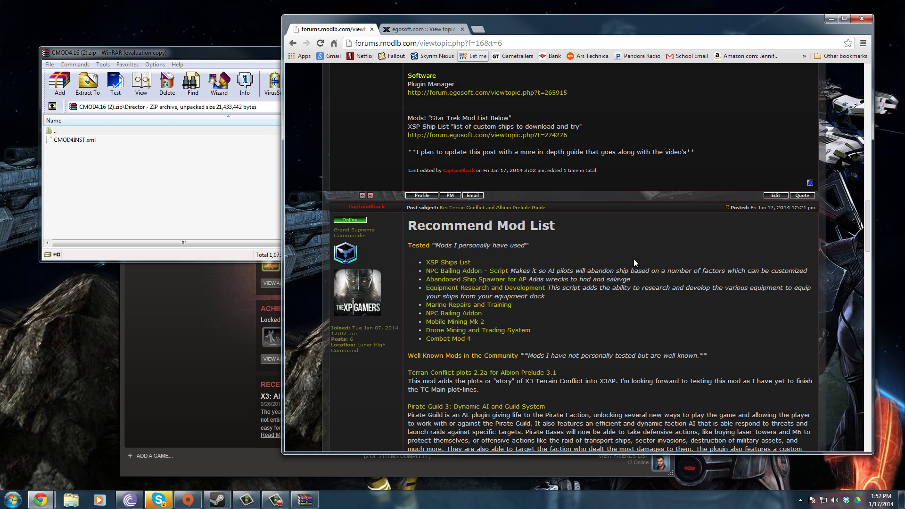